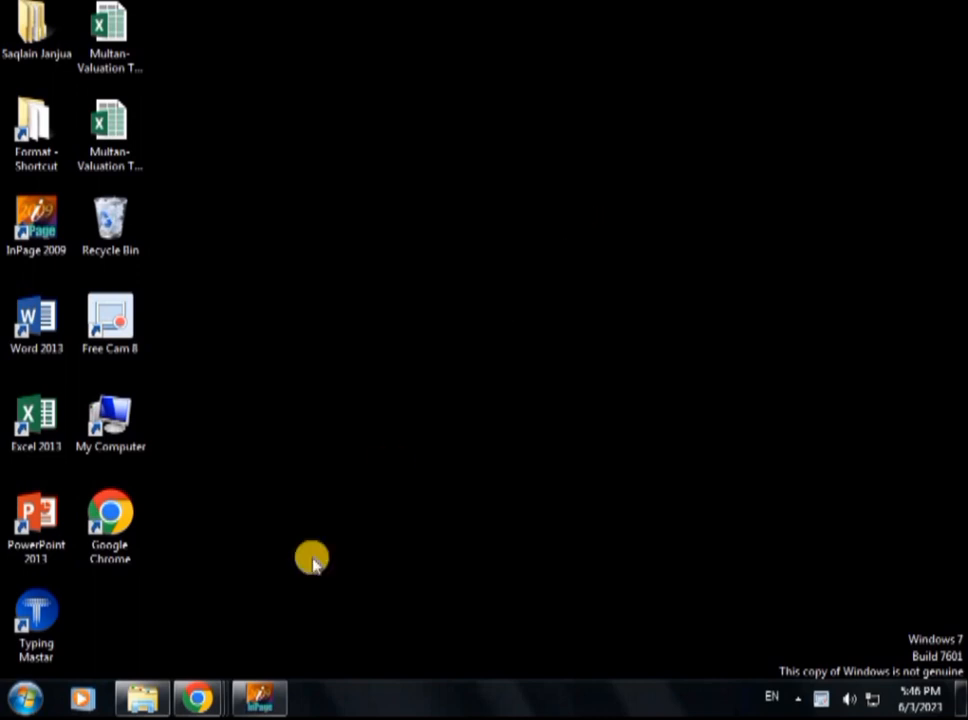
- Switch to the open InPage document and inspect the three picture frames below the Urdu paragraph
left_click(260, 700)
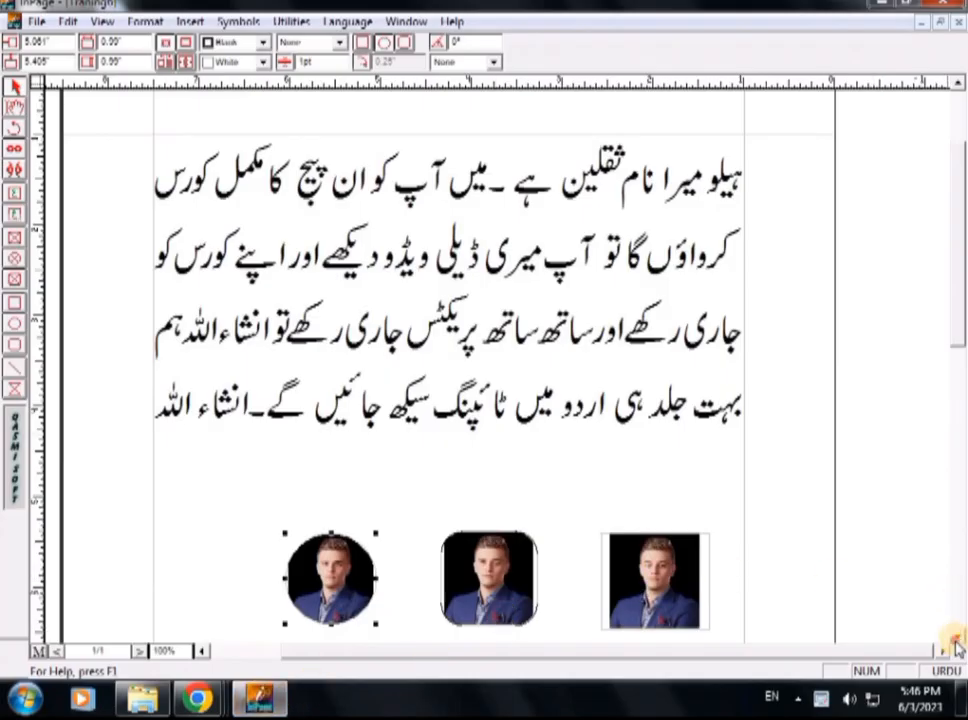
scroll(955, 630, "down", 4)
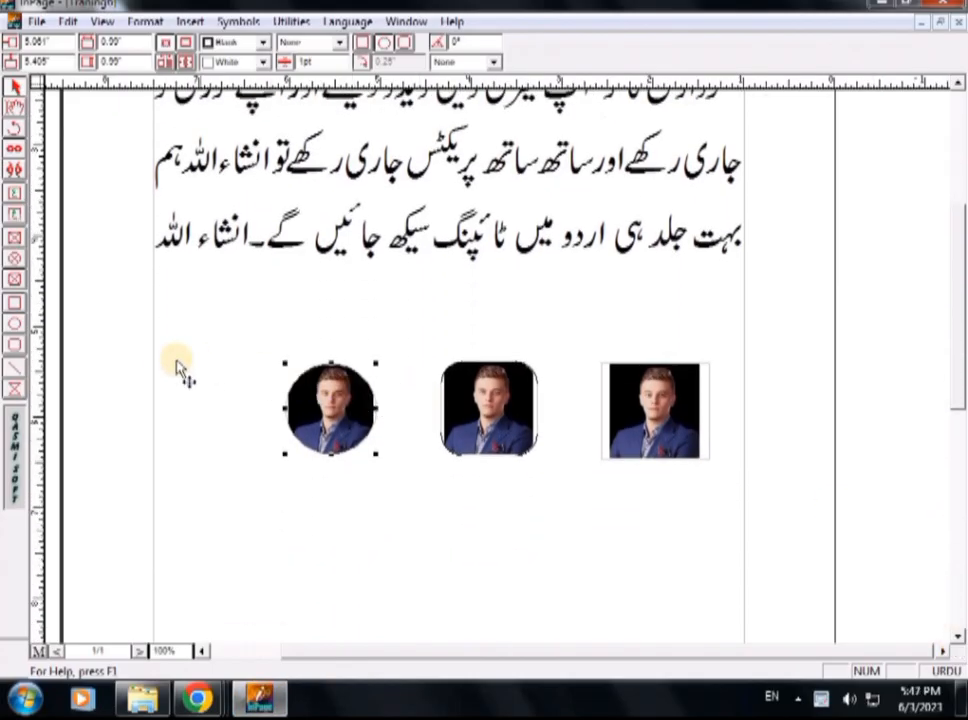
left_click(450, 405)
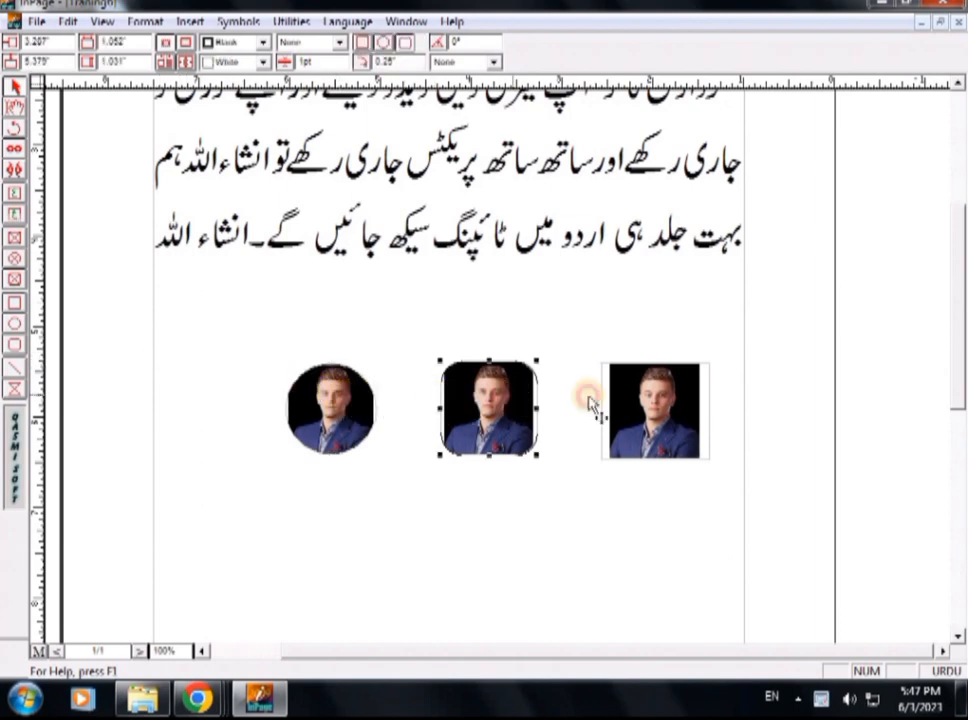
left_click(680, 400)
left_click(781, 328)
left_click(620, 380)
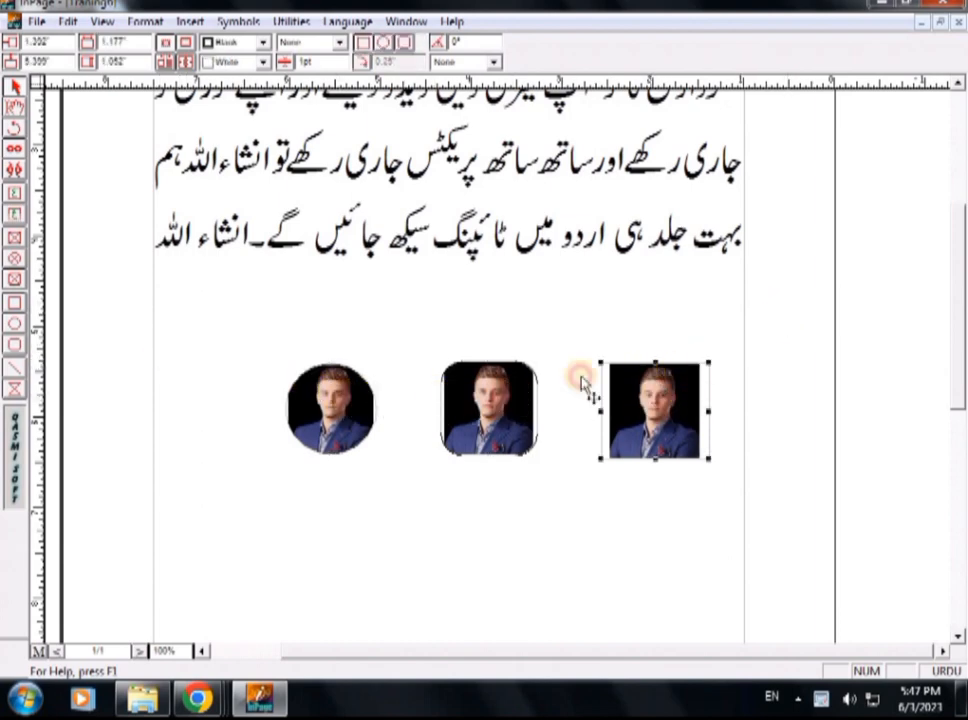
left_click(523, 389)
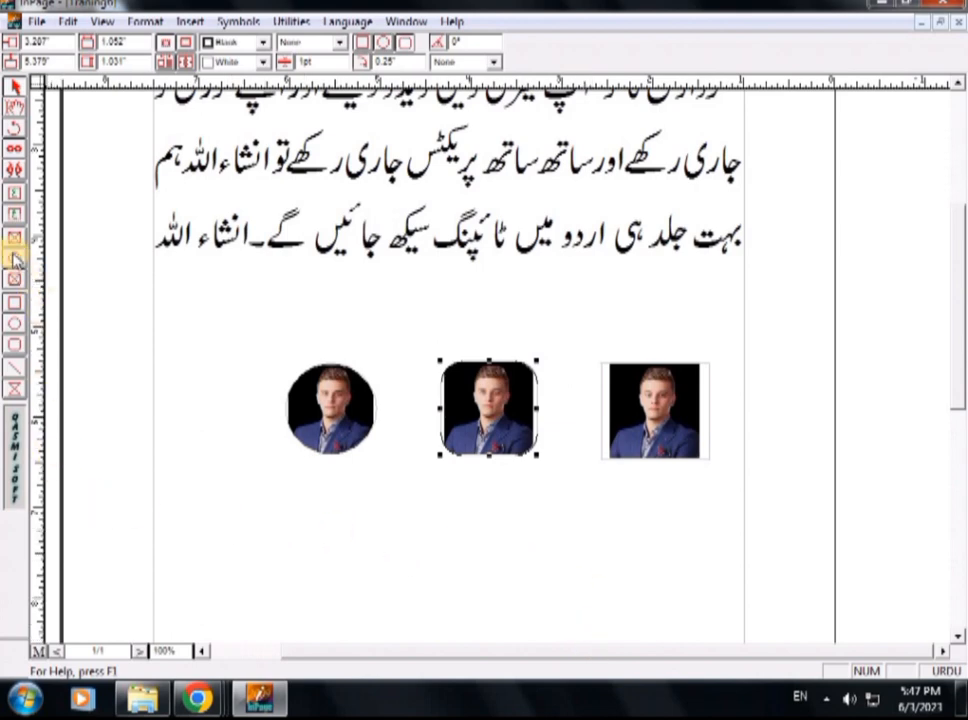
left_click(16, 306)
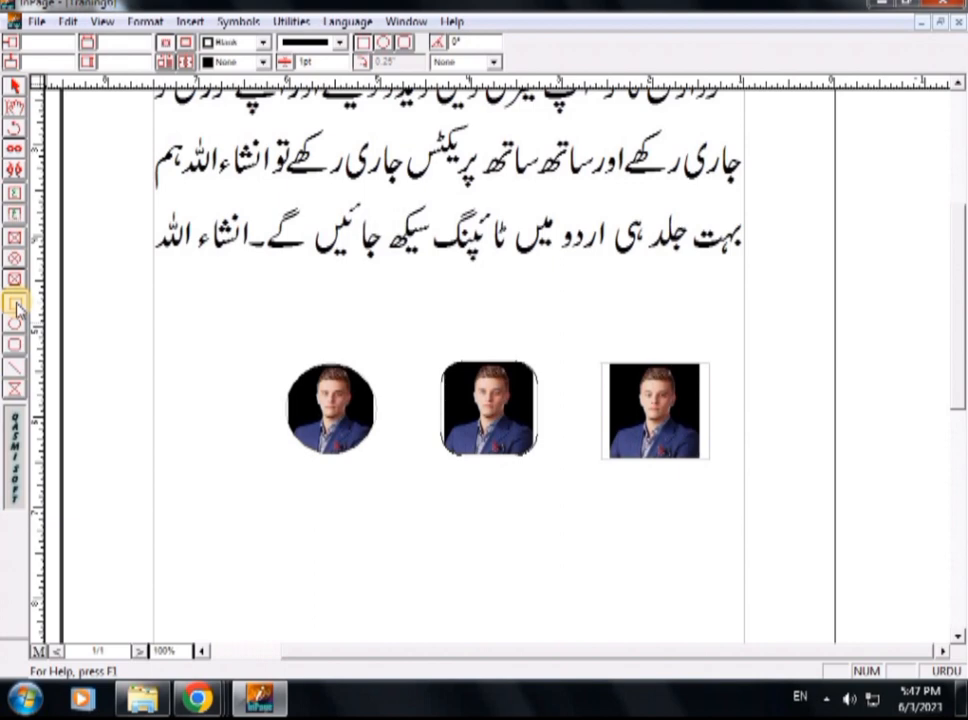
- Select all three picture frames below the Urdu paragraph together and delete them
left_click(14, 86)
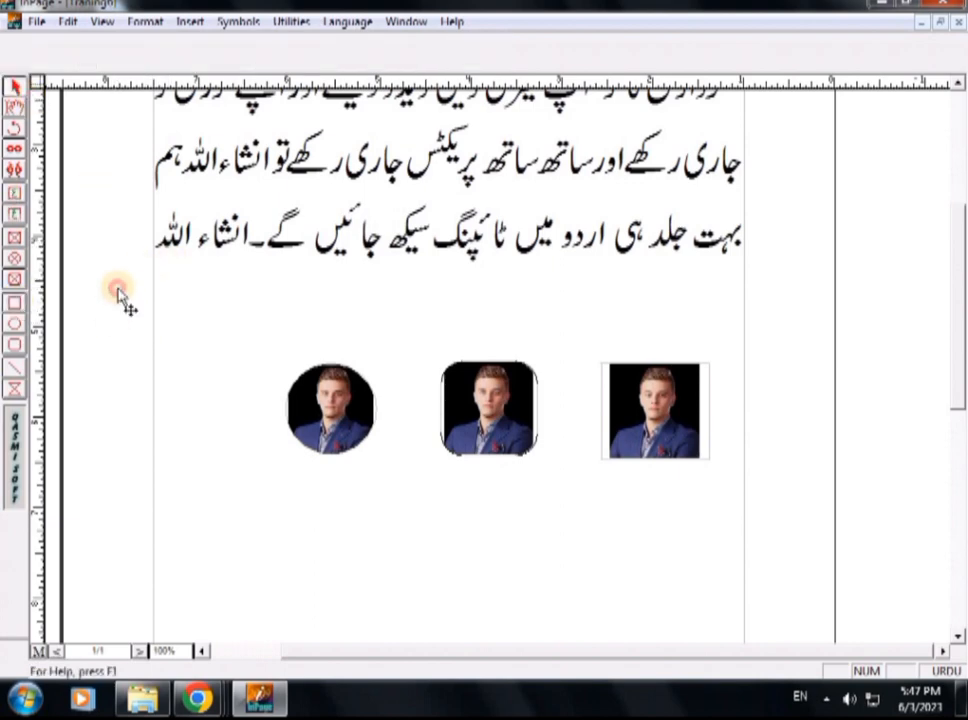
left_click_drag(117, 292, 812, 535)
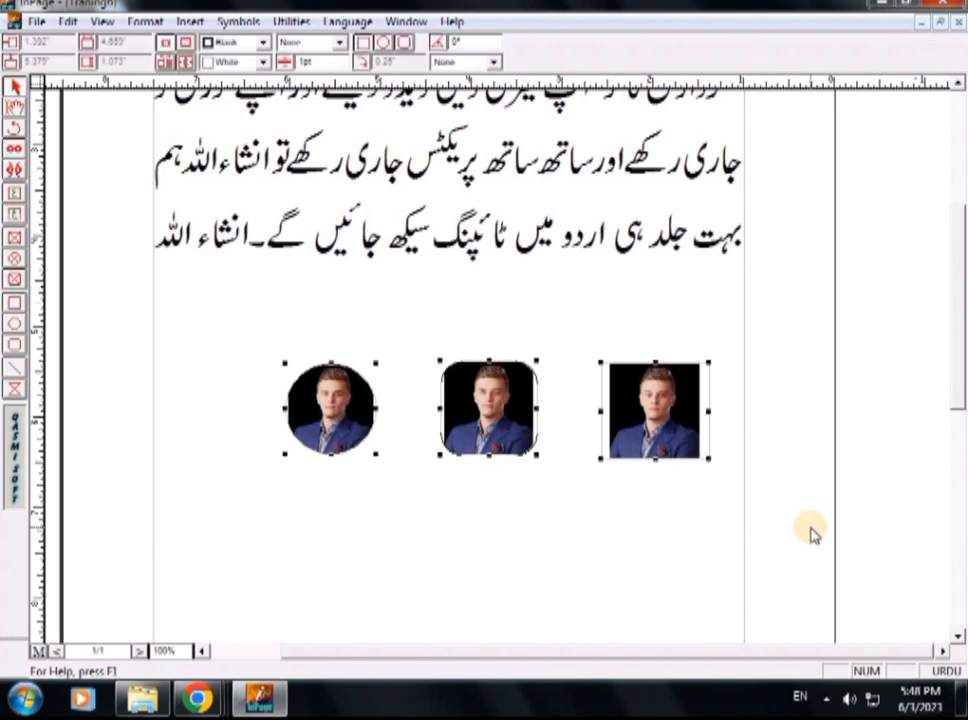
key("Delete")
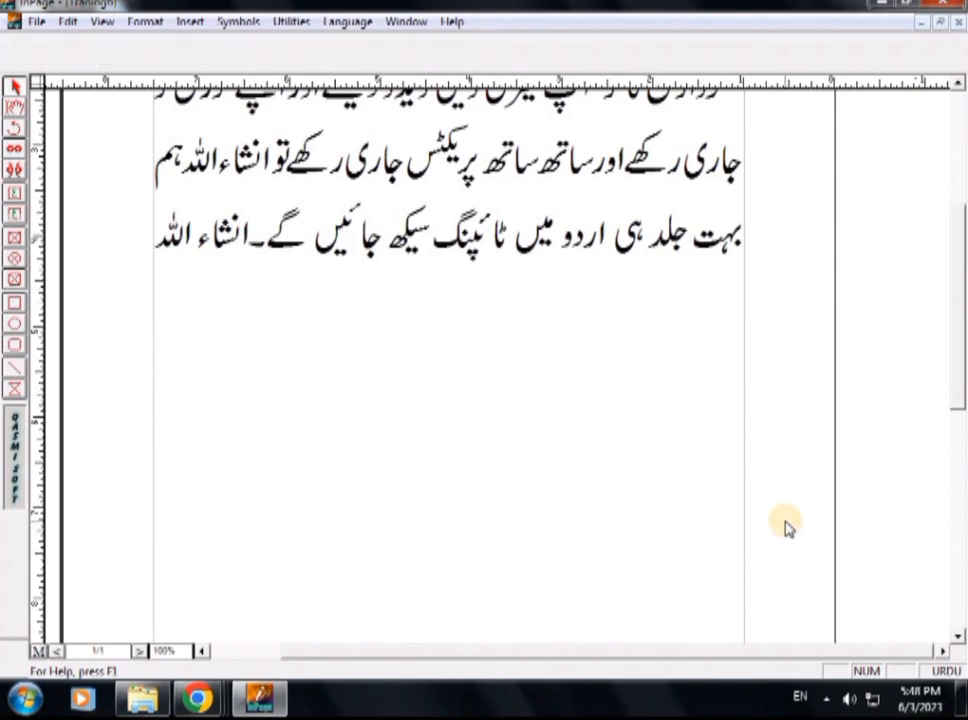
- Draw a rectangle about 1.65" wide and 1.57" high in the empty area below the Urdu paragraph
left_click(957, 637)
left_click(958, 641)
left_click(958, 641)
left_click(958, 641)
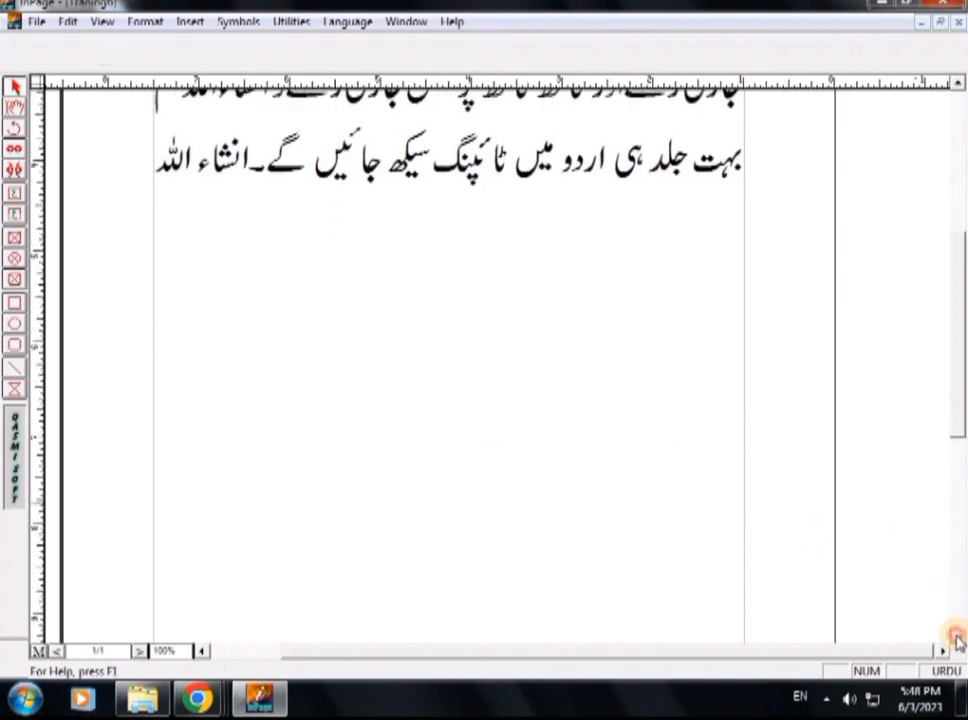
left_click(958, 641)
left_click(958, 641)
left_click(958, 641)
left_click(958, 641)
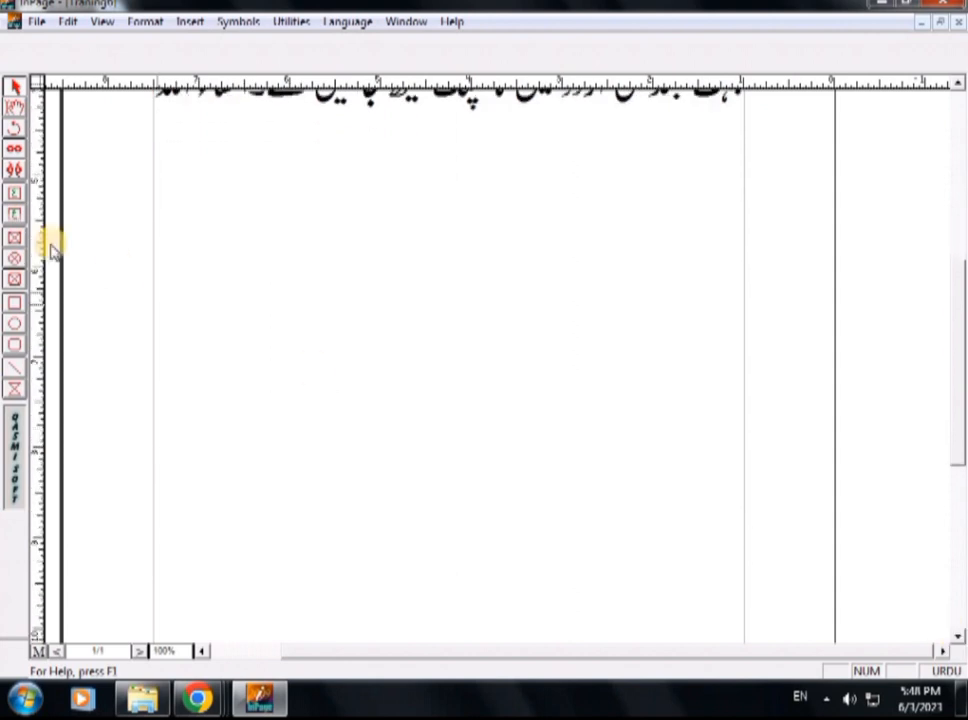
left_click(14, 241)
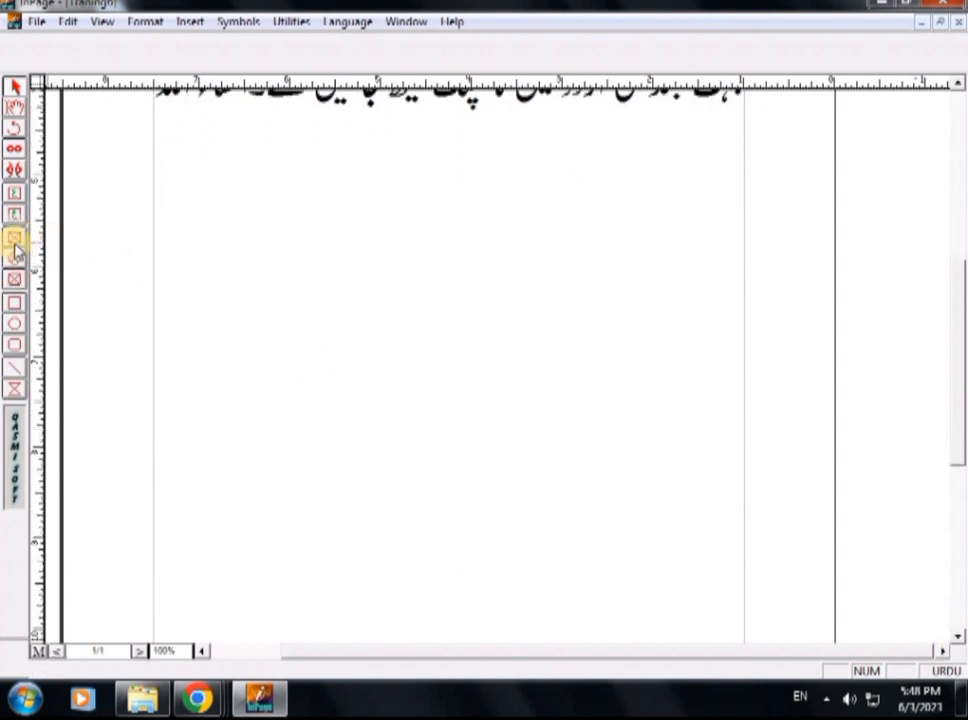
left_click(14, 304)
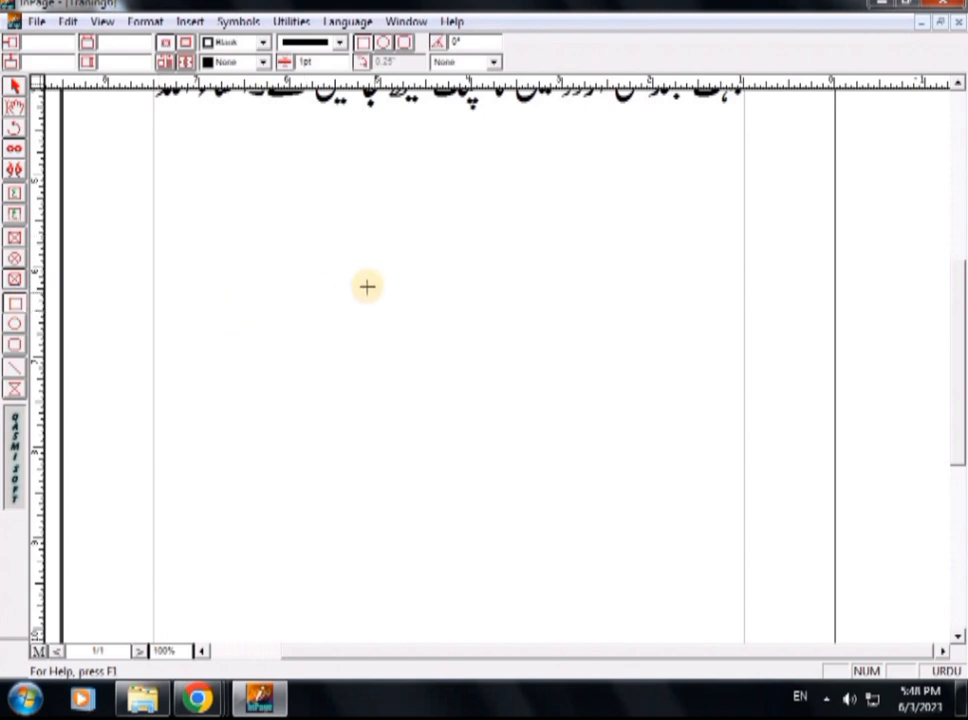
mouse_move(339, 280)
left_mouse_down()
mouse_move(493, 430)
mouse_move(487, 422)
left_mouse_up()
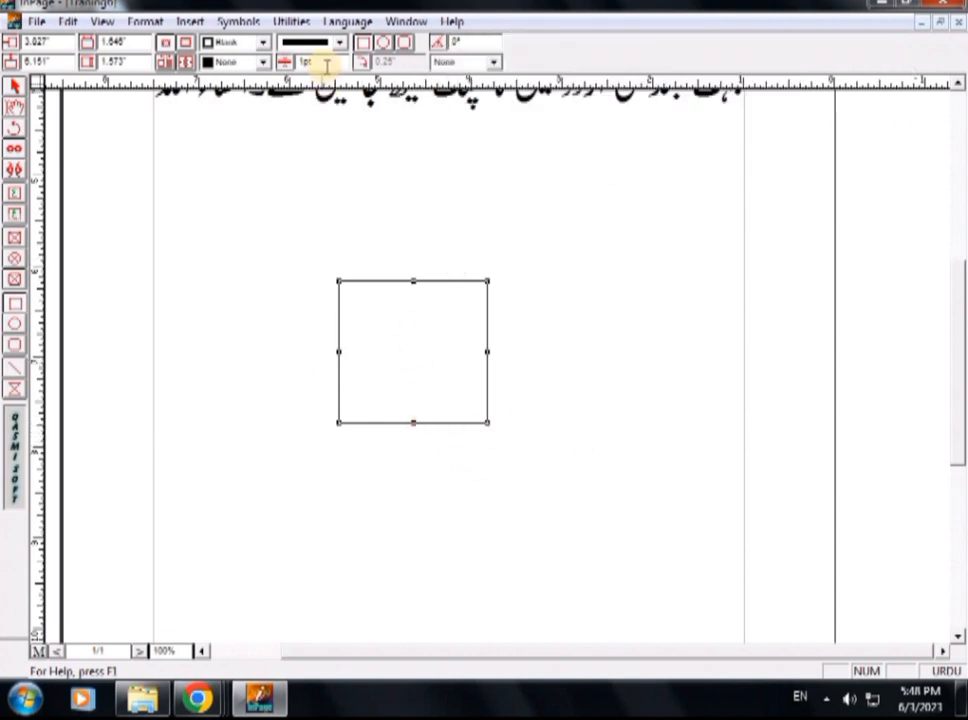
- Set the rectangle's border thickness to 5pt and apply the diamond-dot border pattern
left_click(284, 62)
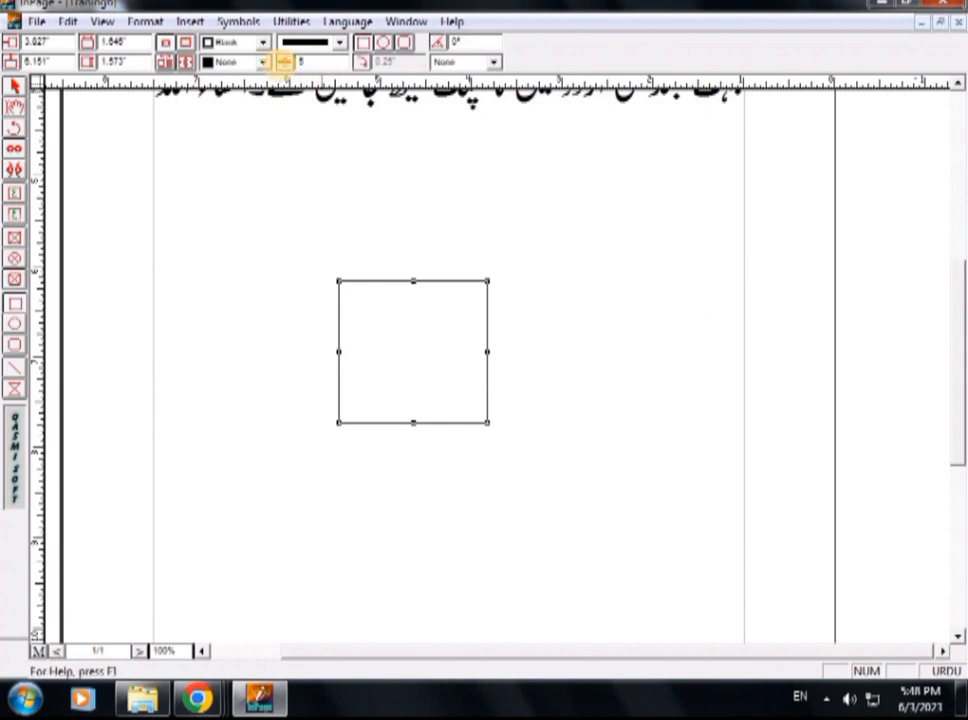
key("Return")
left_click(340, 42)
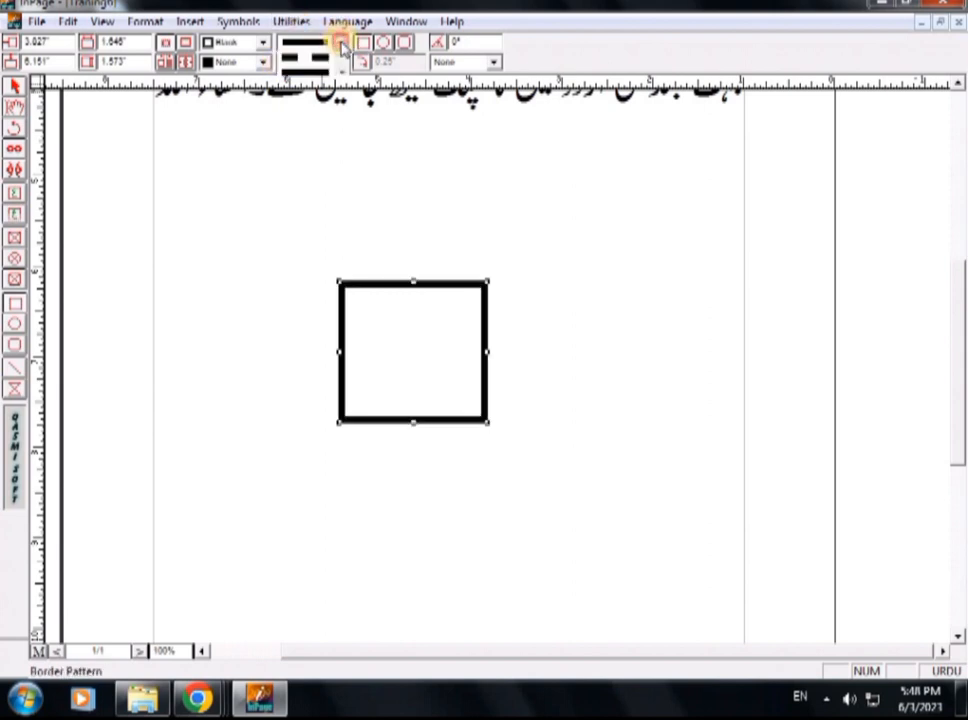
left_click(320, 73)
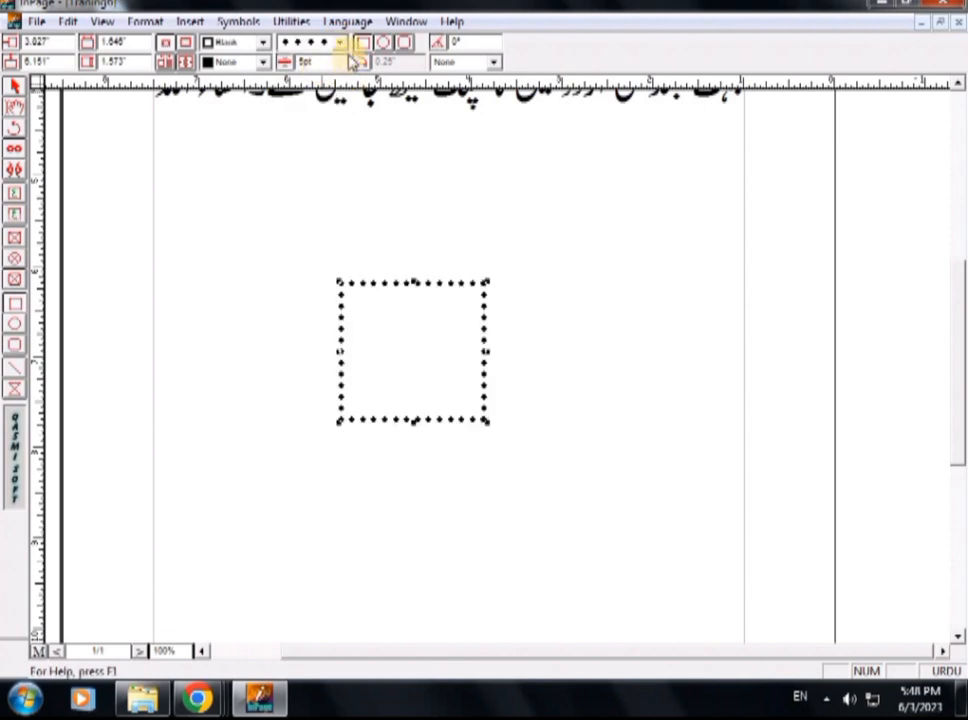
- Change the rectangle's border pattern to the thick slanted dashes
left_click(340, 42)
left_click(342, 105)
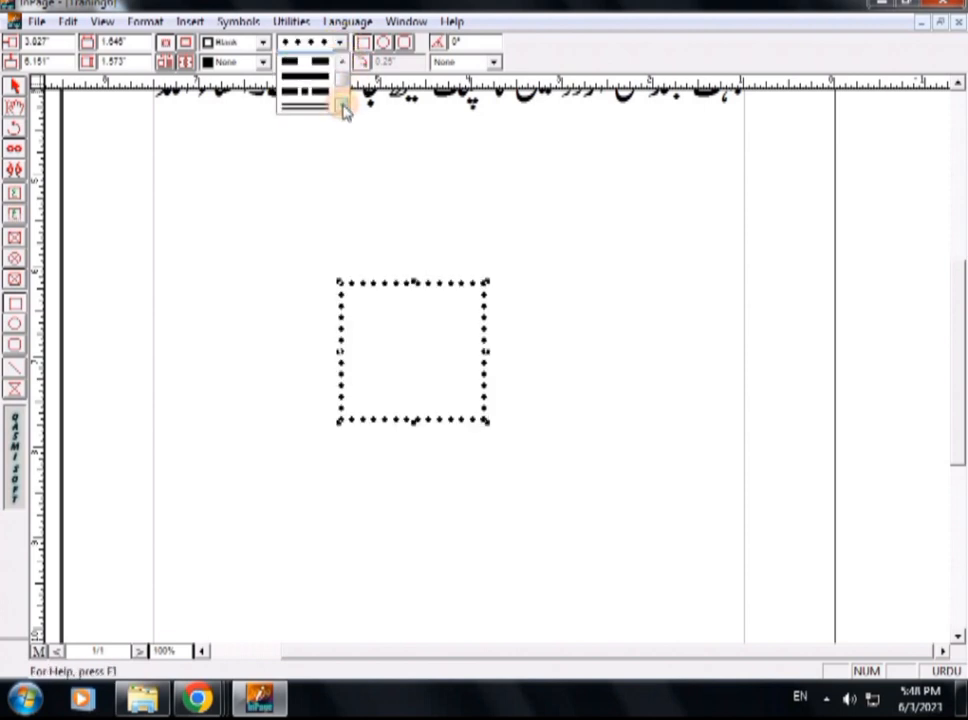
left_click(342, 105)
left_click(342, 105)
left_click(342, 105)
left_click(342, 105)
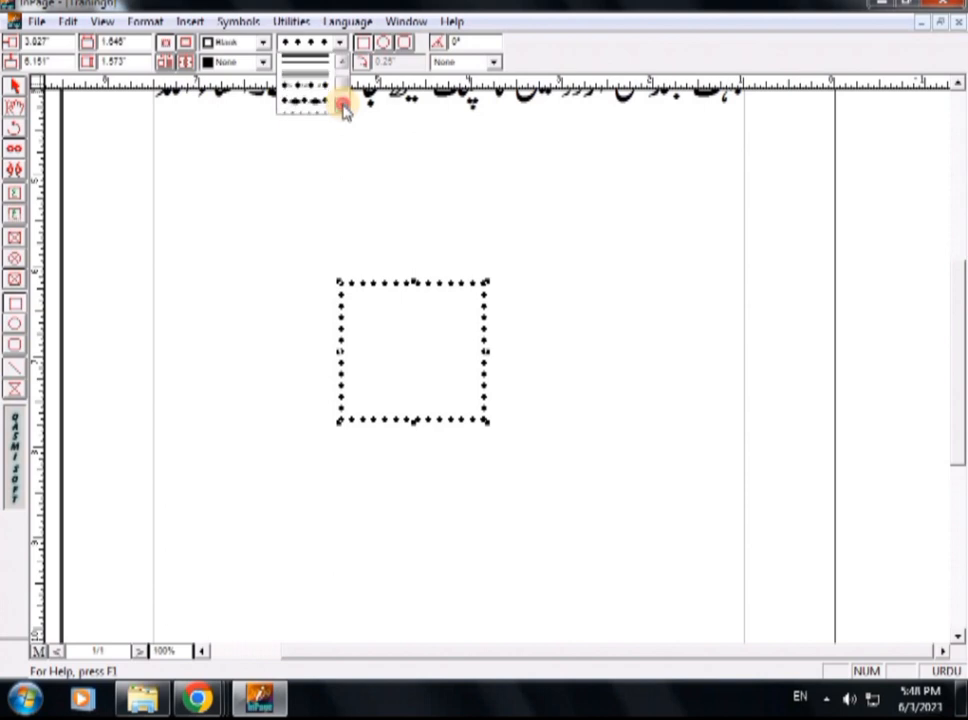
left_click(342, 105)
left_click(342, 105)
left_click(342, 105)
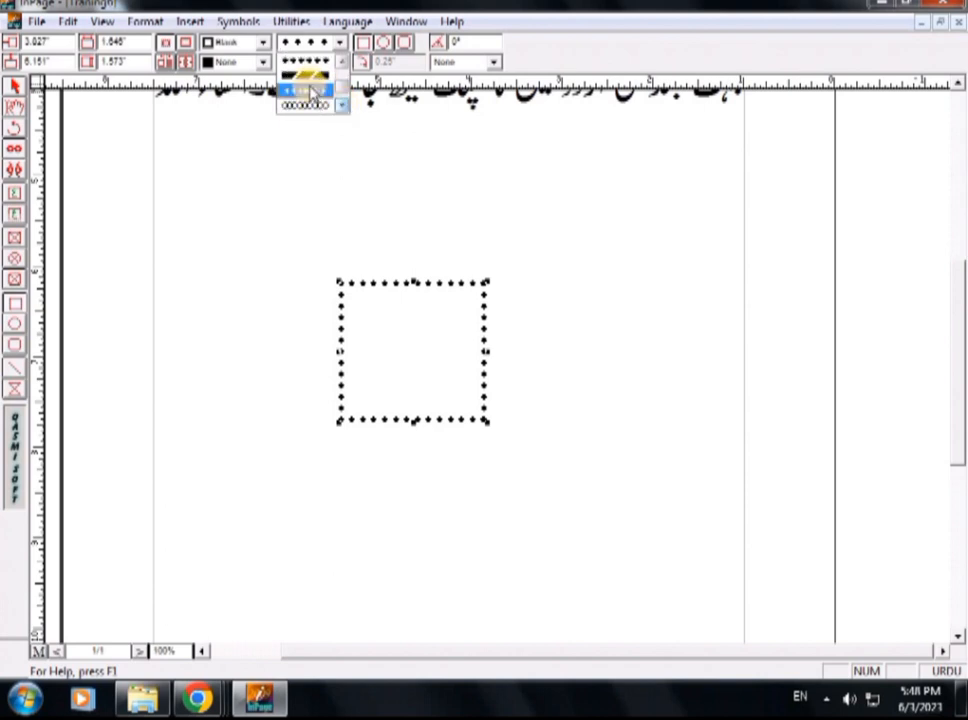
left_click(311, 88)
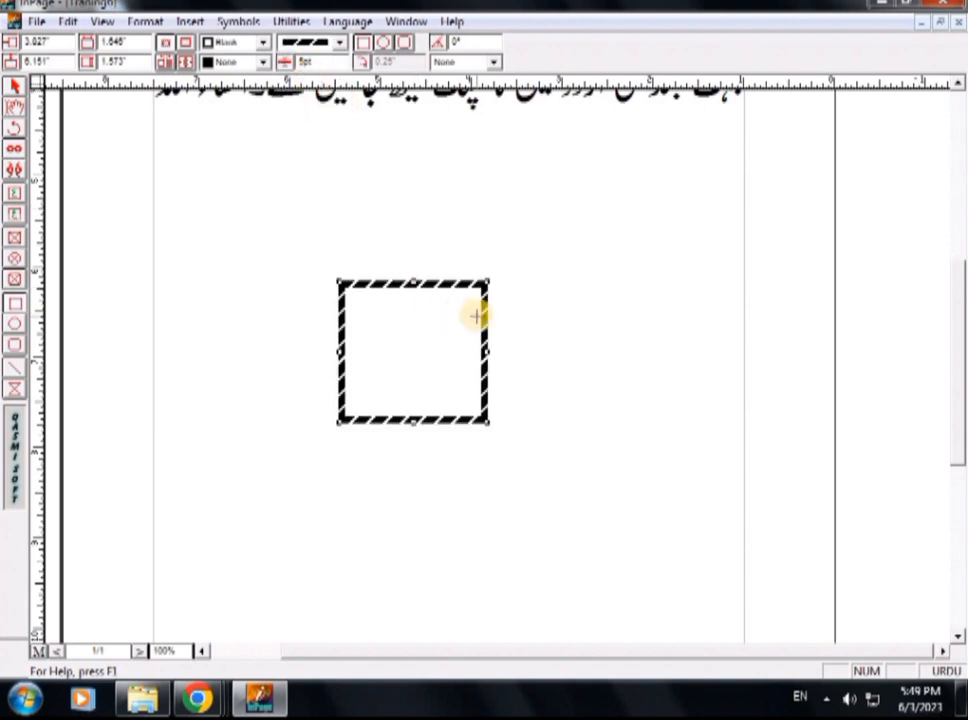
- Try Yellow as the rectangle's border color and settle on Red
left_click(264, 42)
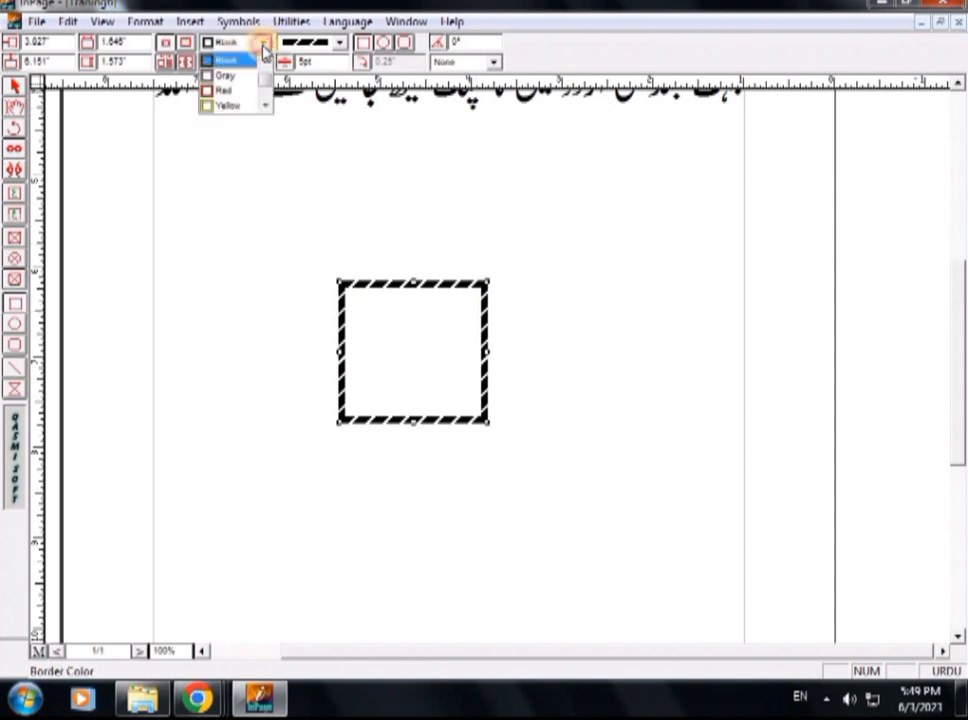
left_click(228, 105)
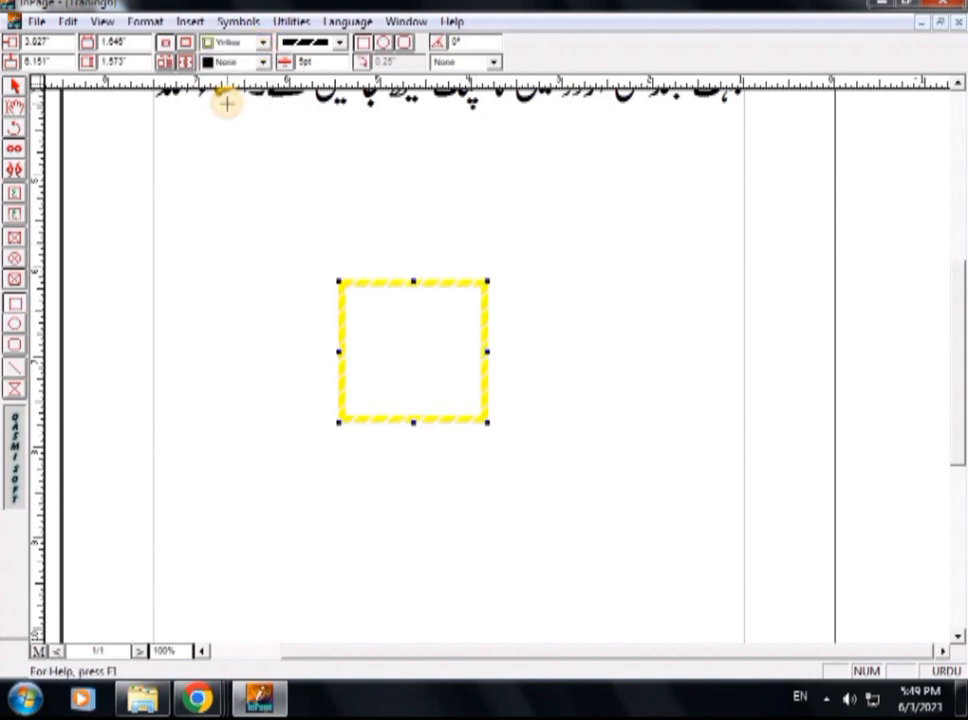
left_click(262, 42)
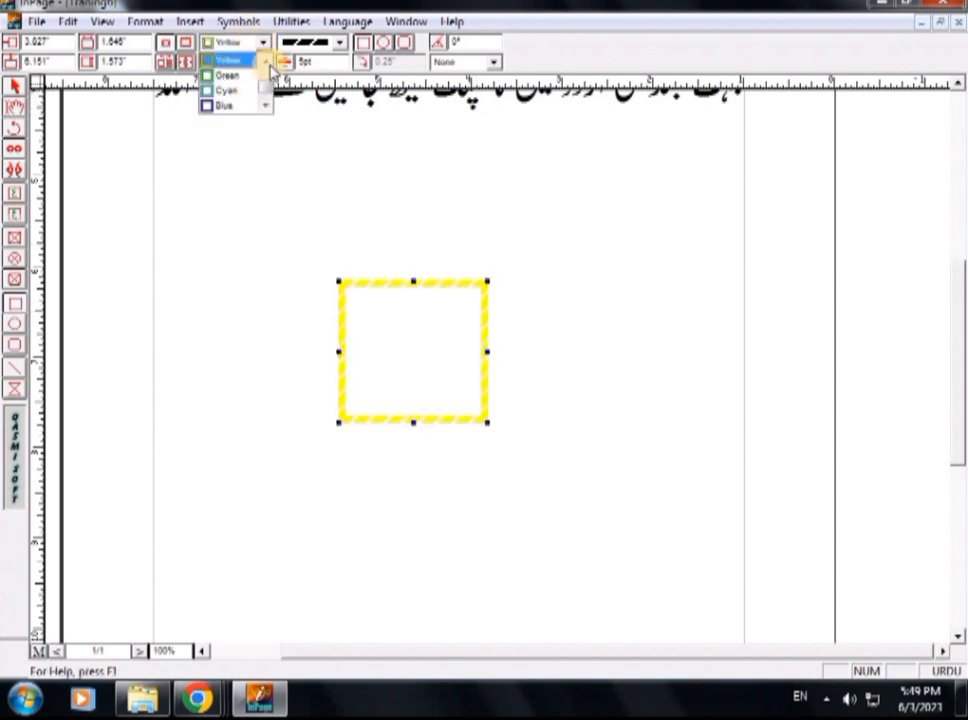
scroll(268, 71, "up", 1)
left_click(228, 90)
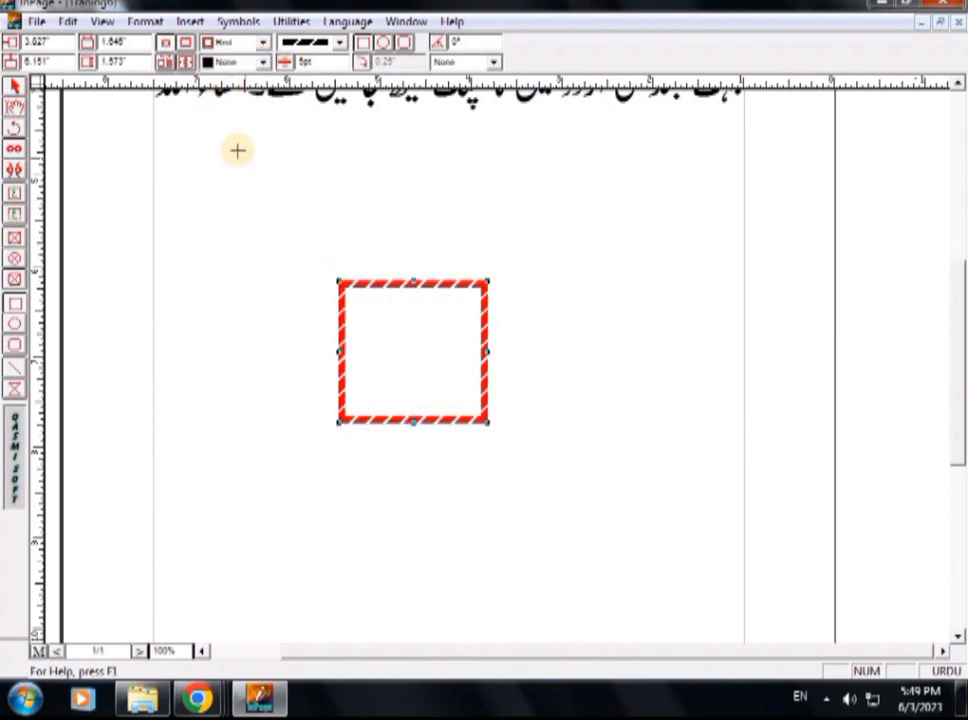
left_click(263, 62)
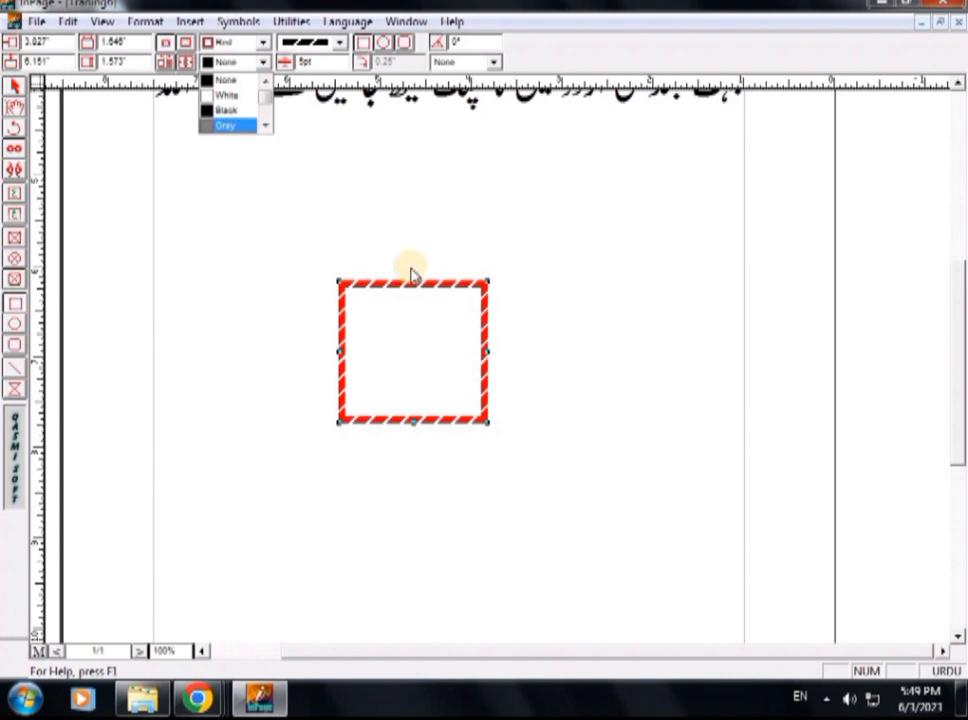
left_click(423, 318)
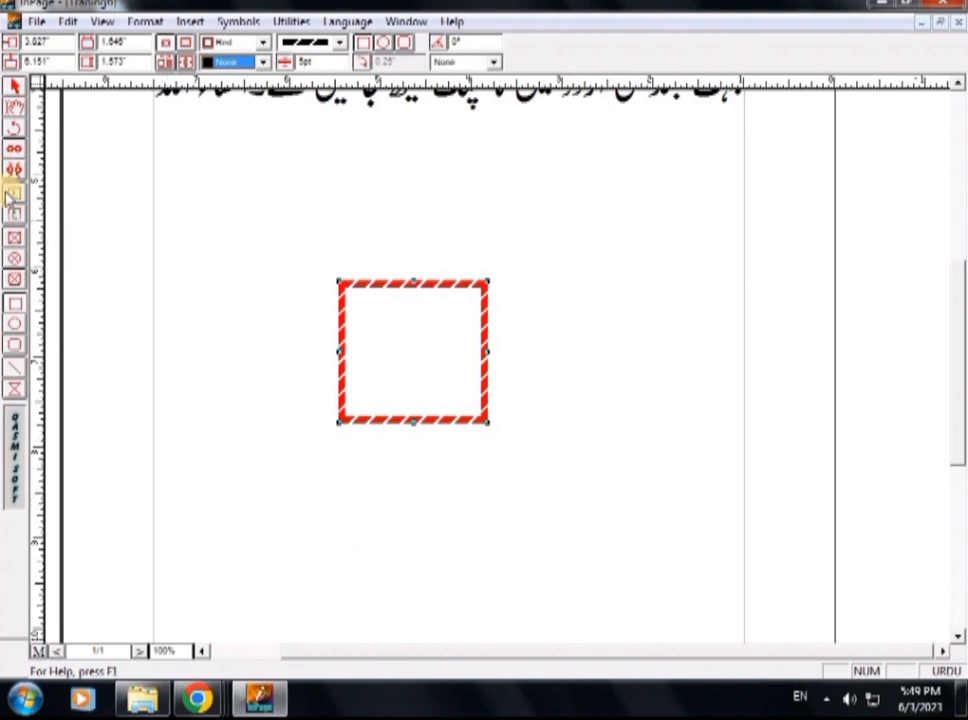
- Try to place the text cursor inside the red rectangle and return to object selection
left_click(14, 108)
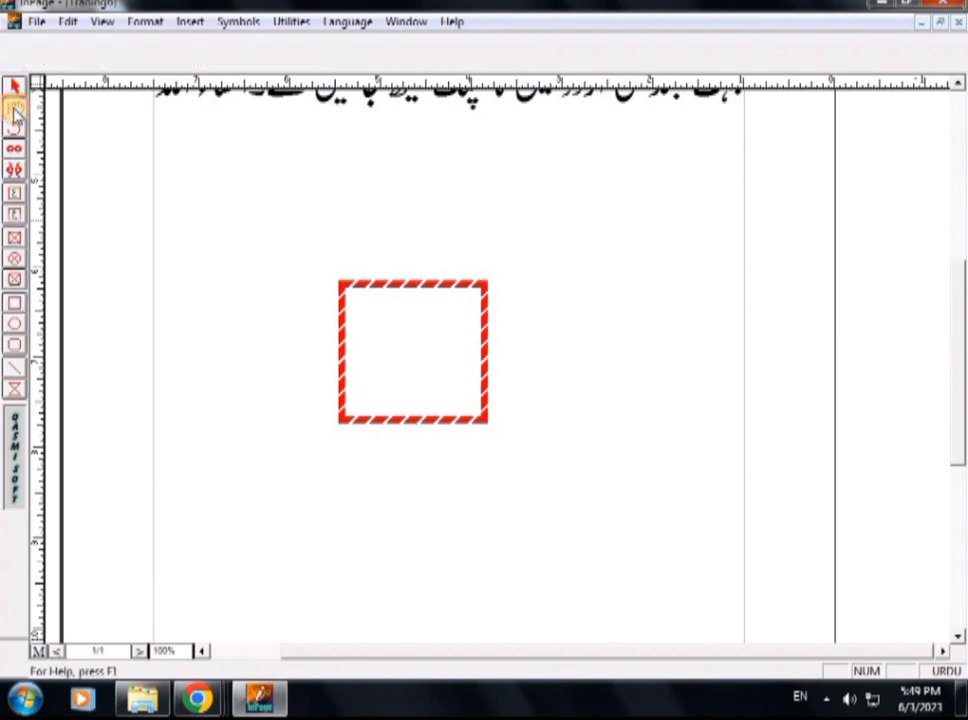
left_click(390, 333)
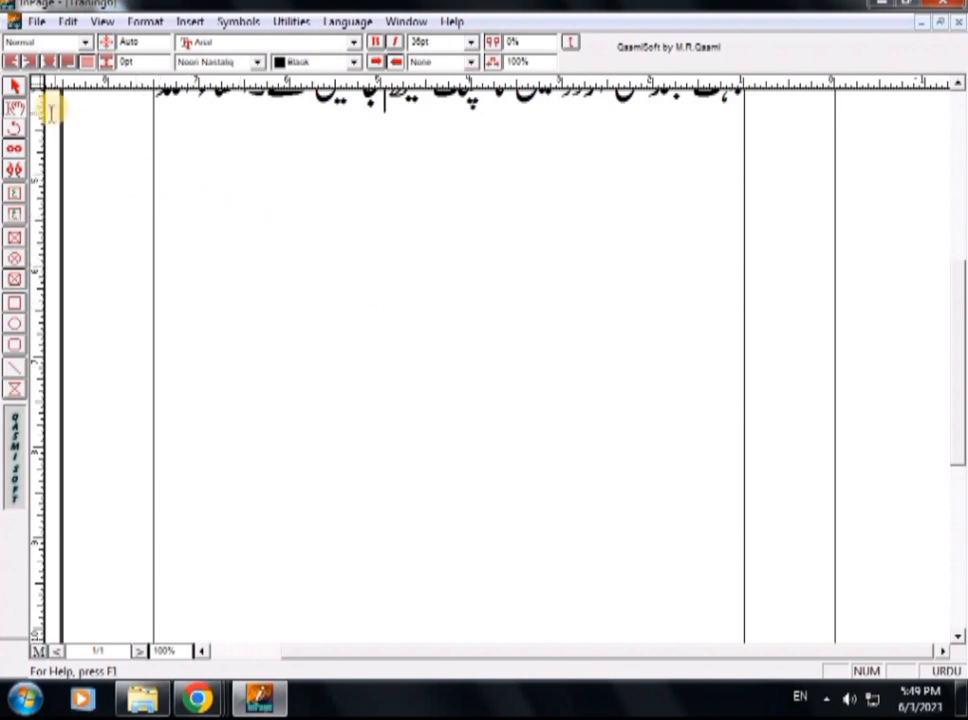
left_click(30, 85)
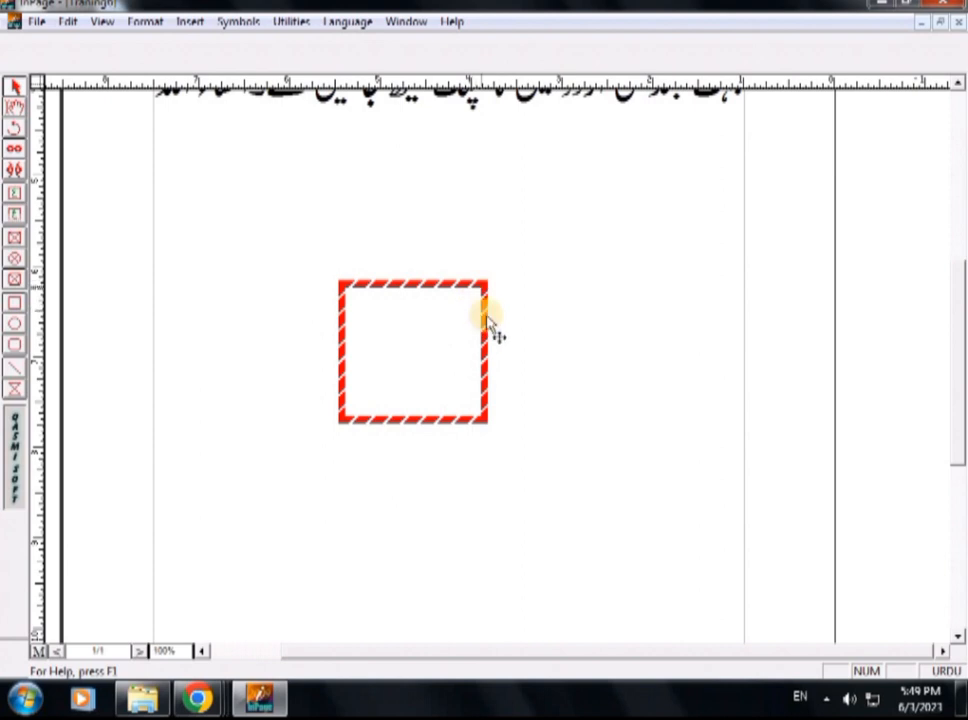
- Toggle the Run Around option in the red rectangle's properties and apply the change
left_click(422, 286)
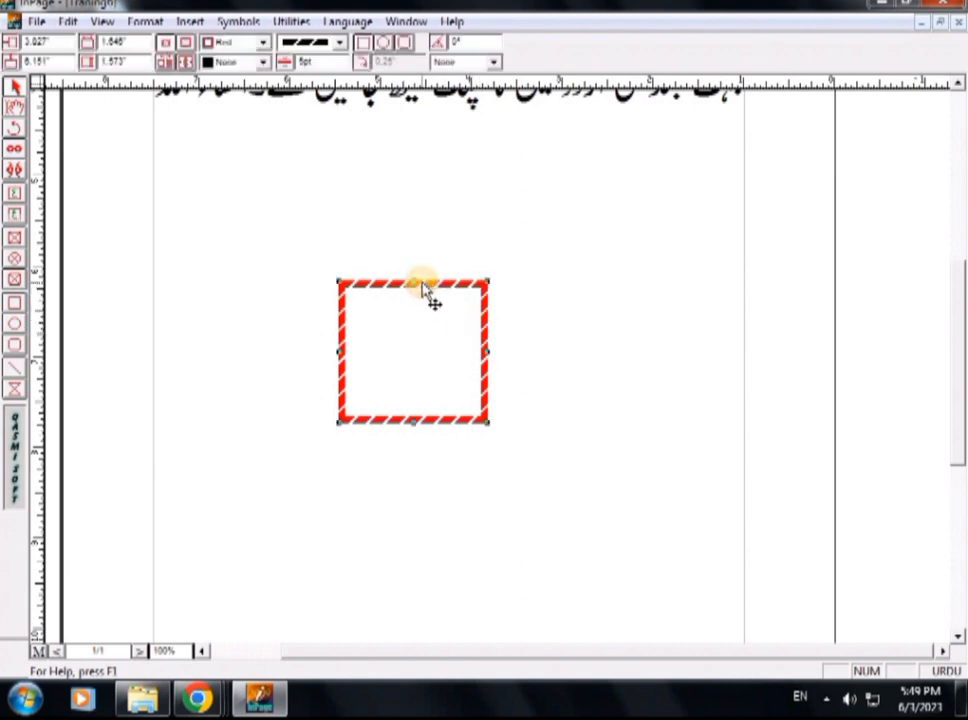
double_click(422, 283)
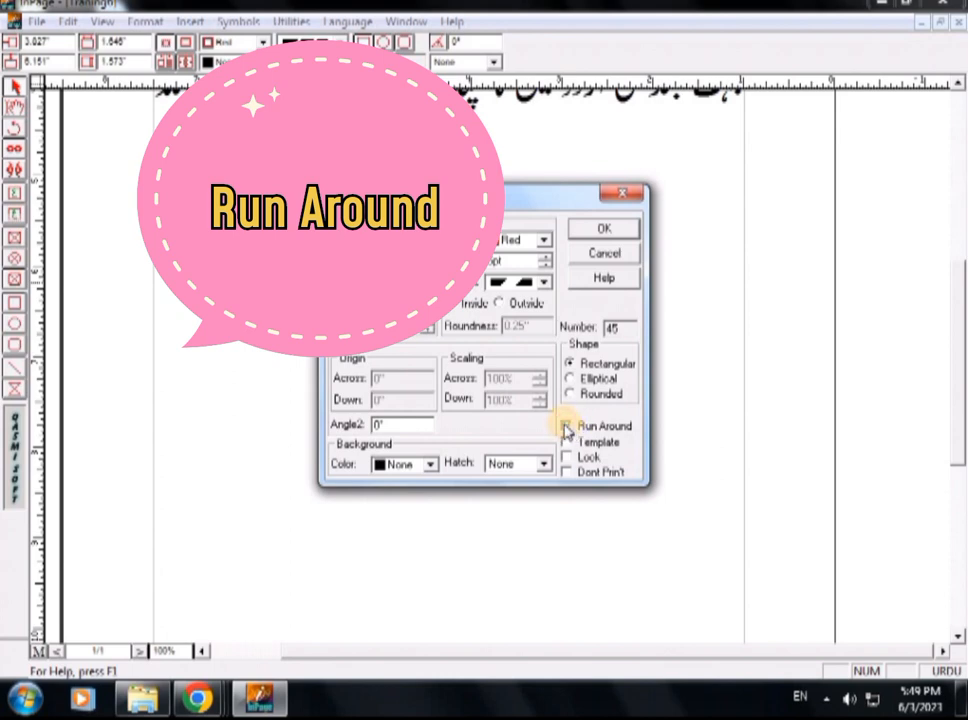
left_click(566, 427)
left_click(609, 232)
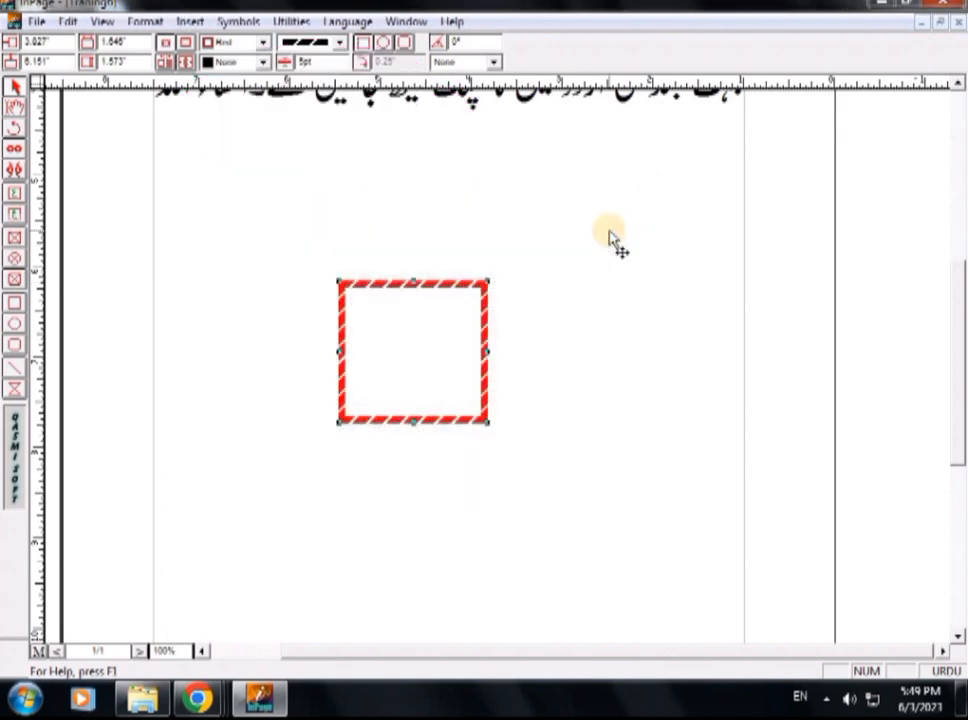
- Try to place the text cursor inside the red rectangle again using the text tool
left_click(15, 105)
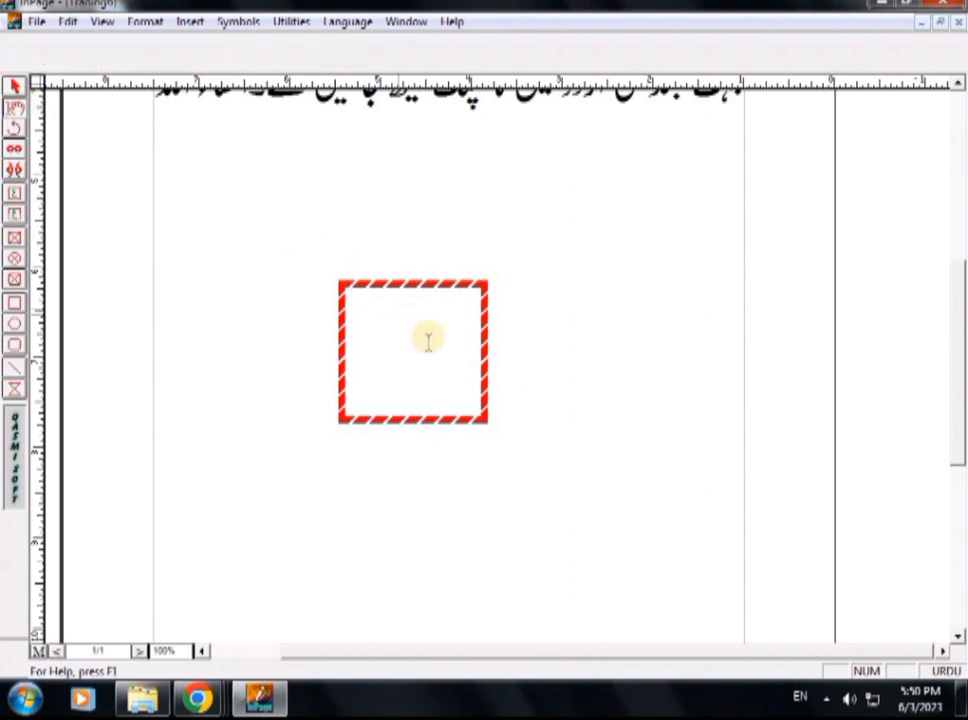
double_click(462, 216)
triple_click(482, 155)
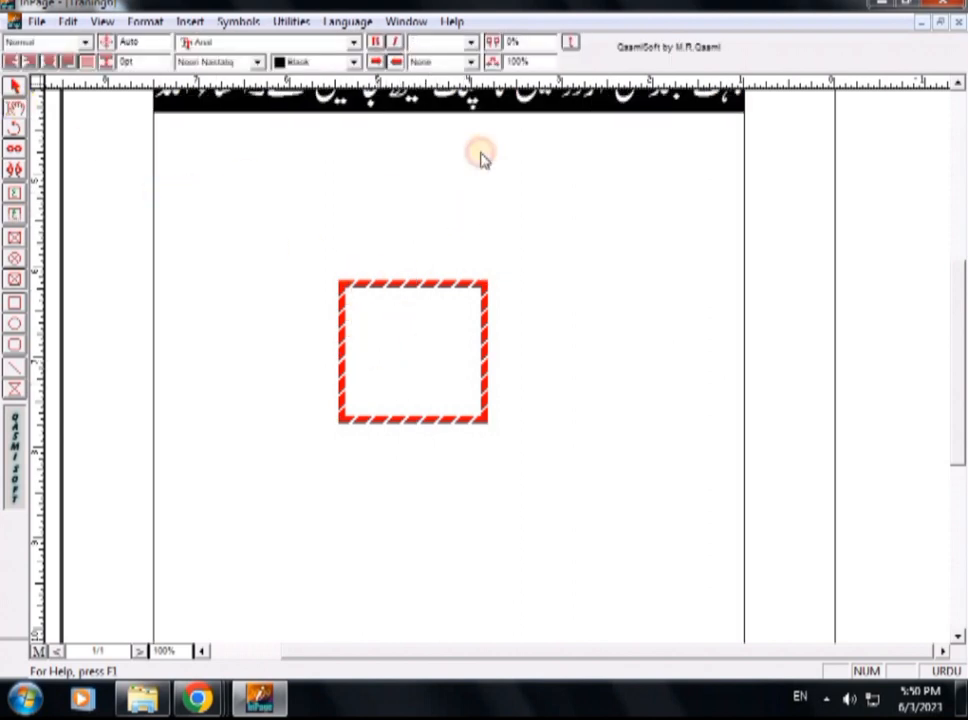
left_click(482, 288)
left_click(391, 347)
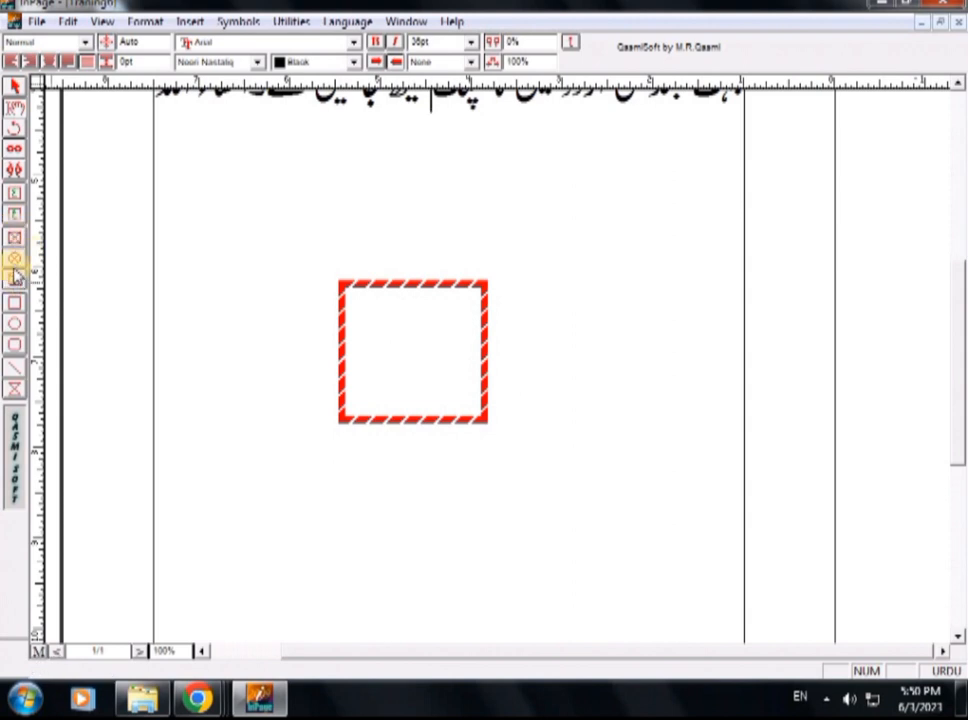
- Draw a text box filling the inside of the red rectangle and set its text to centered, 24pt
left_click(15, 196)
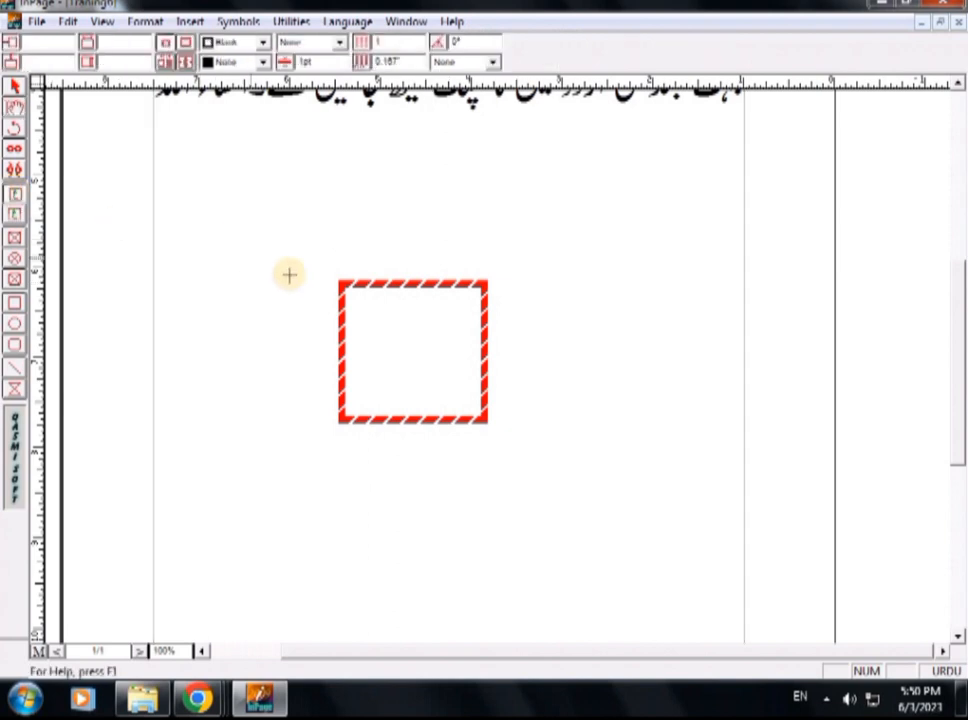
left_click_drag(344, 288, 476, 412)
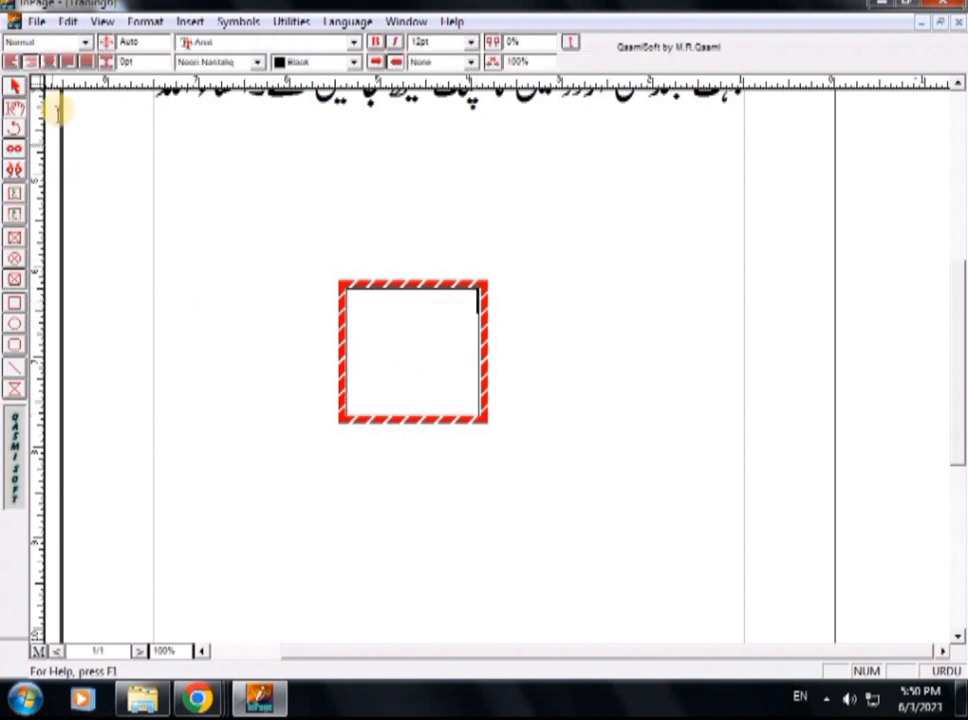
left_click(31, 62)
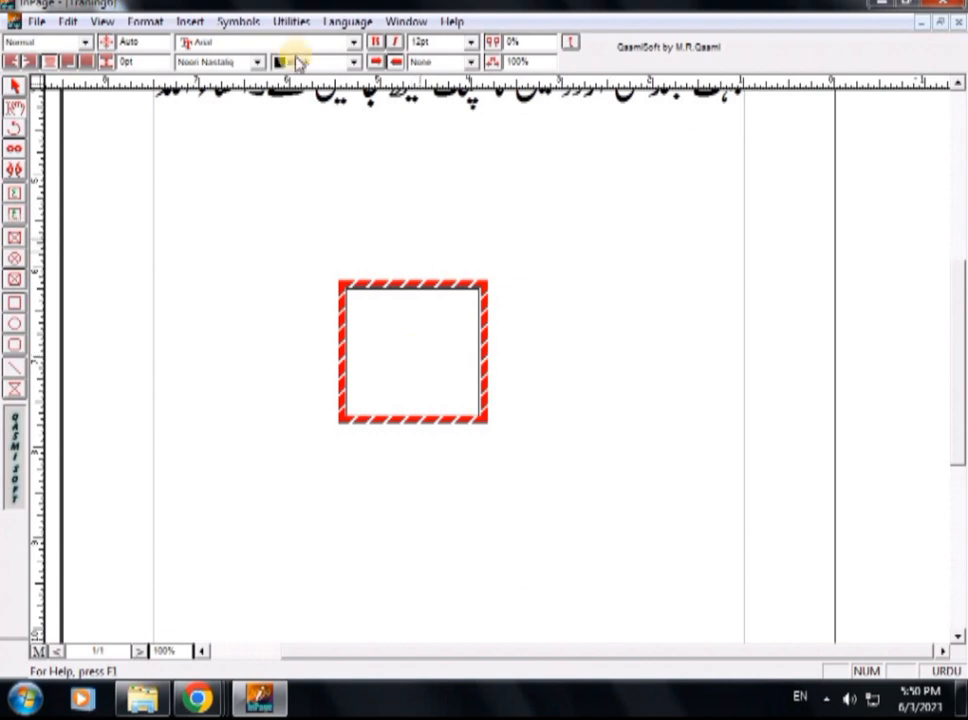
left_click(470, 42)
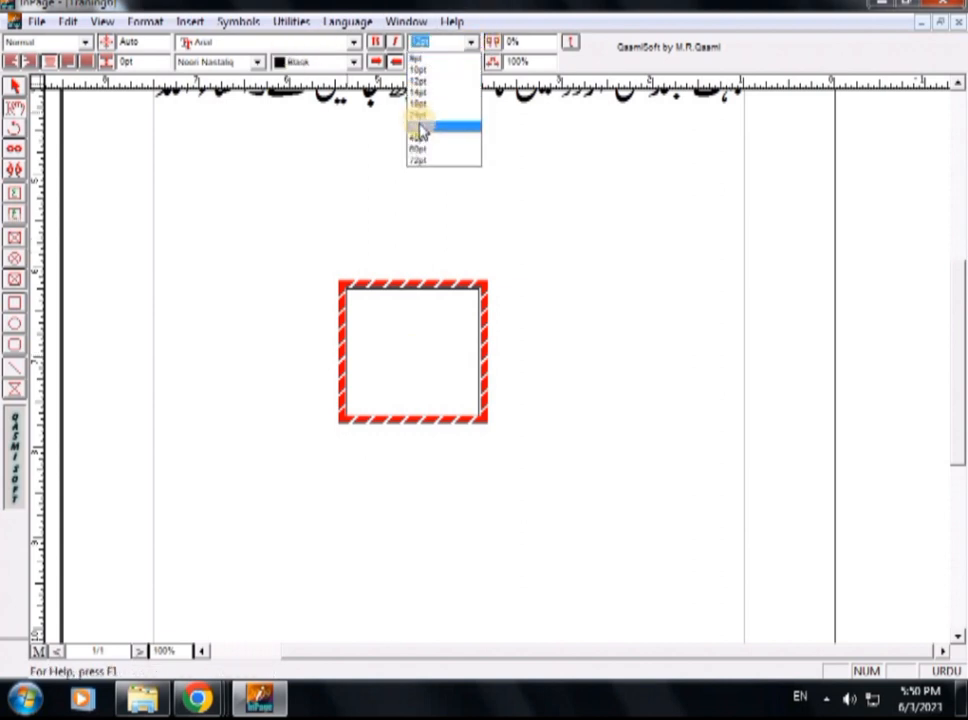
left_click(422, 114)
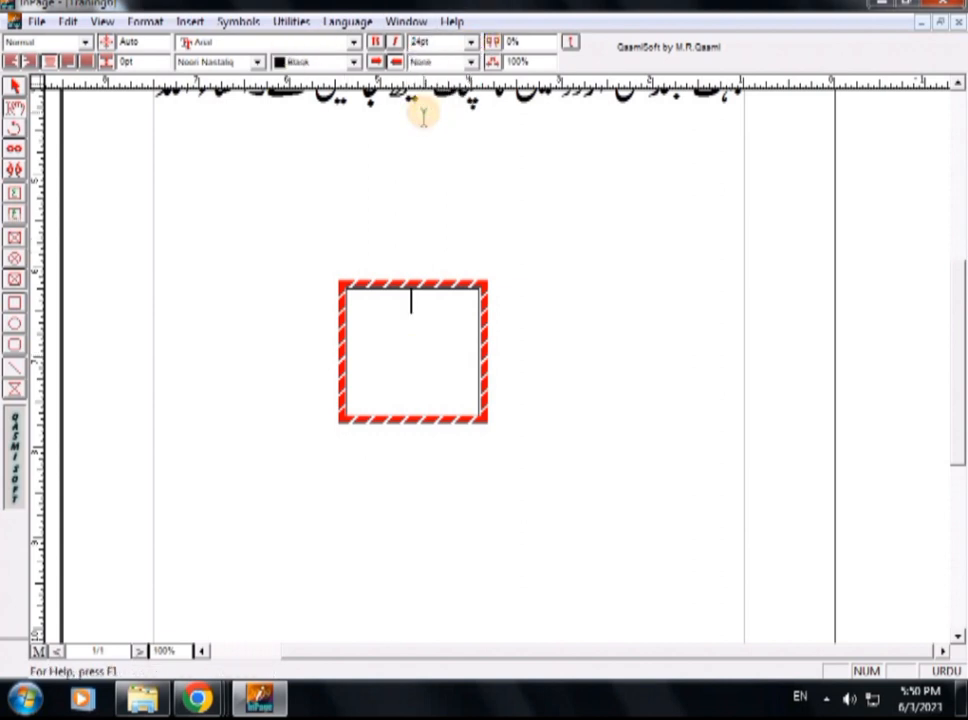
- Enter "پلاٹ پیمائش" in the text box inside the rectangle, with "وغیرہ" on a second line
type("پلاٹ")
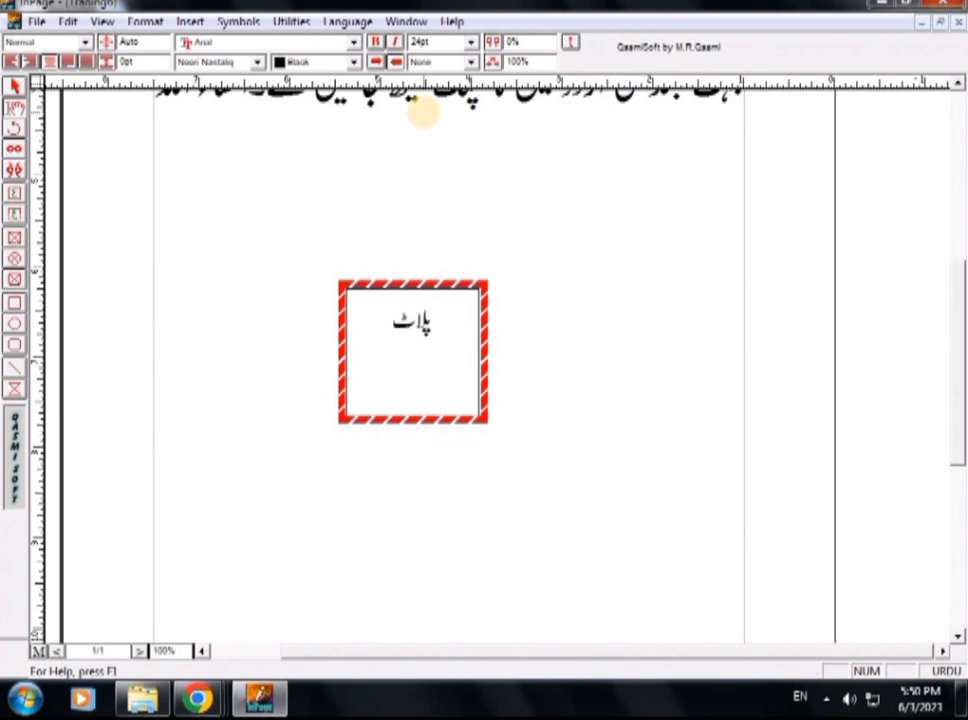
type(" پ")
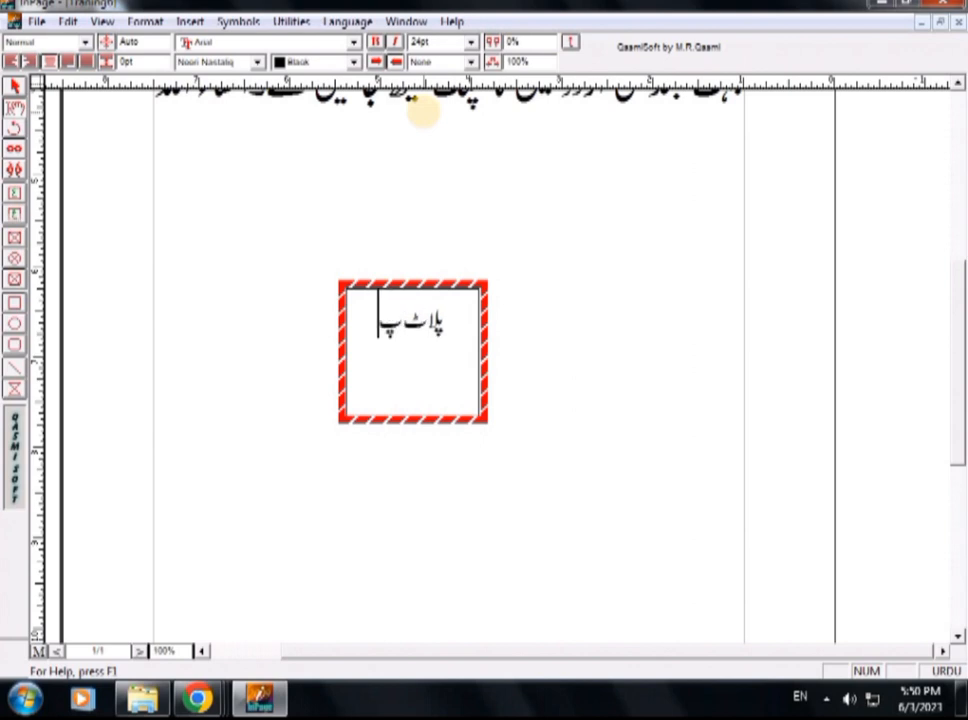
type("یمائش")
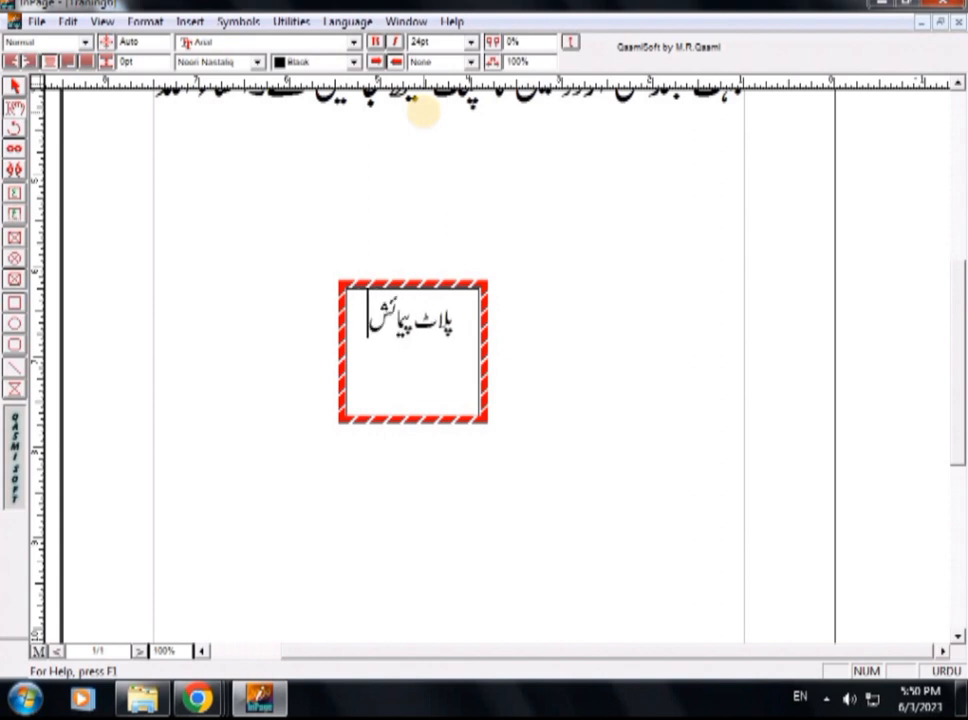
key("Return")
type("وغیرہ")
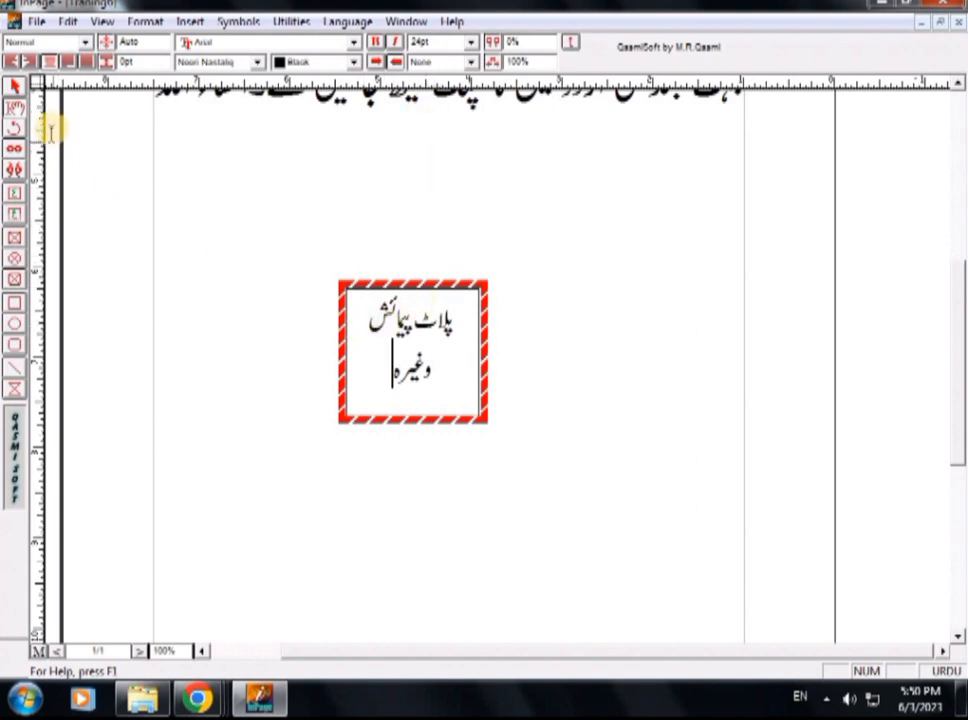
- Draw a narrow text box along the outside of the rectangle's right edge and set its font size to 18pt
left_click(15, 215)
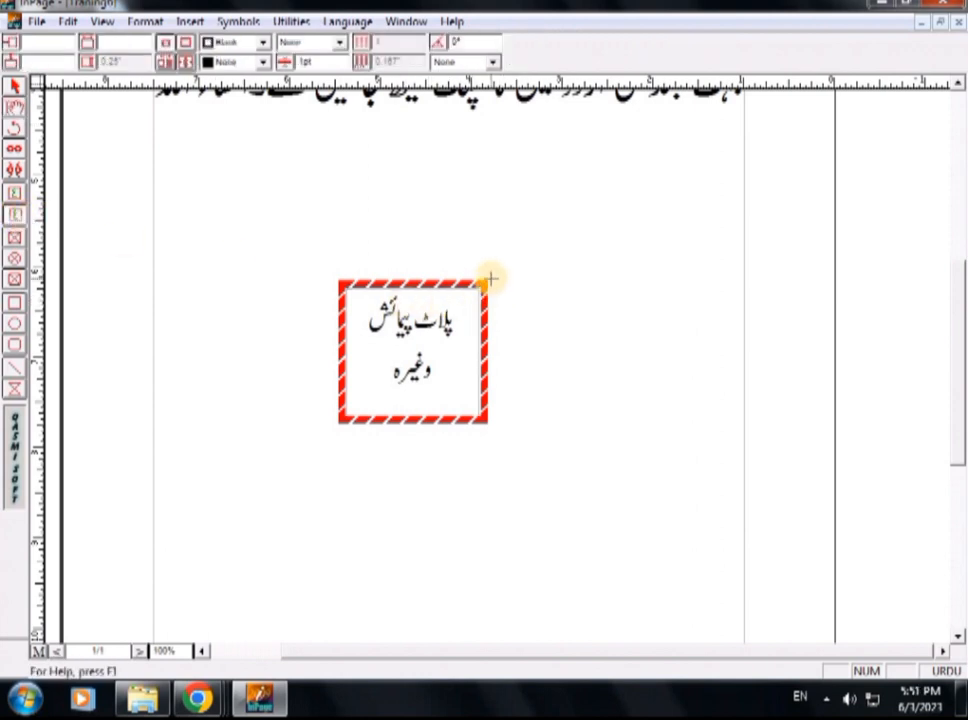
left_click_drag(489, 281, 518, 423)
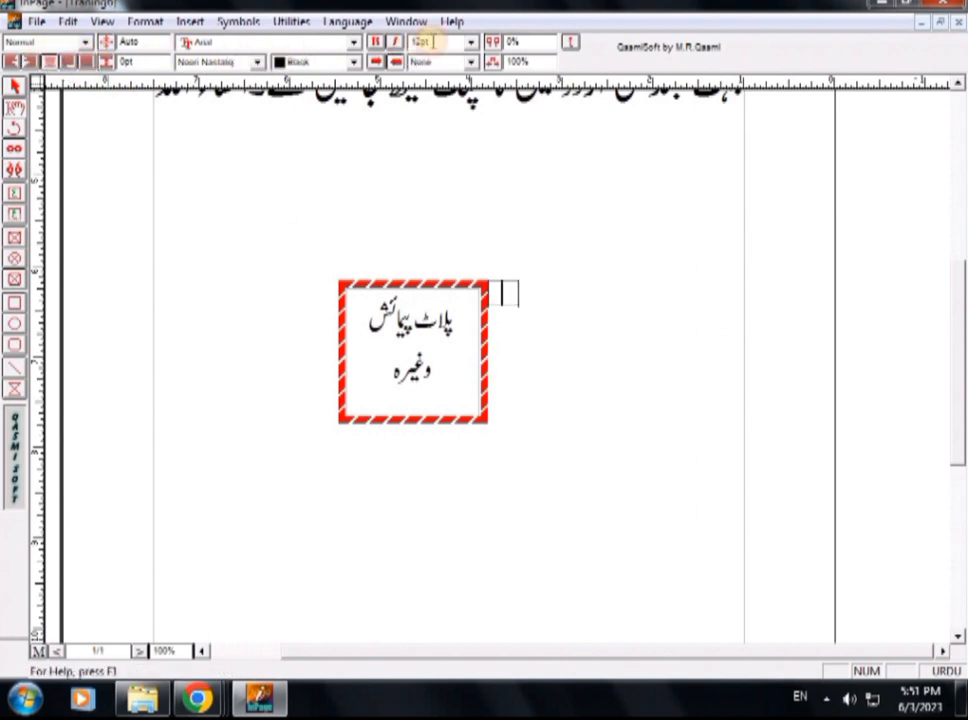
left_click(471, 42)
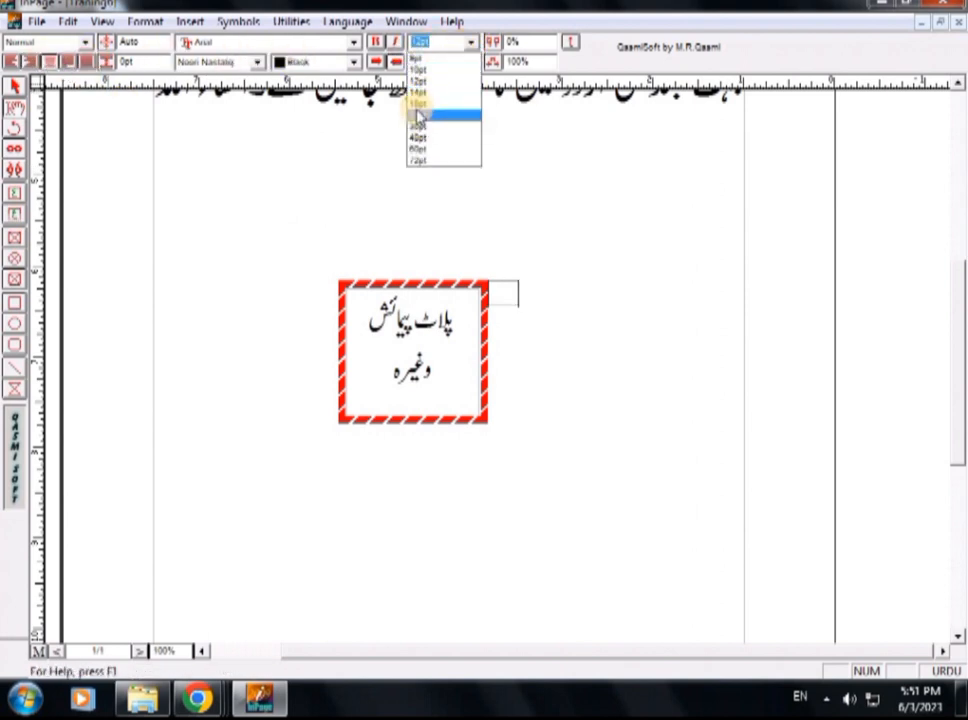
left_click(415, 102)
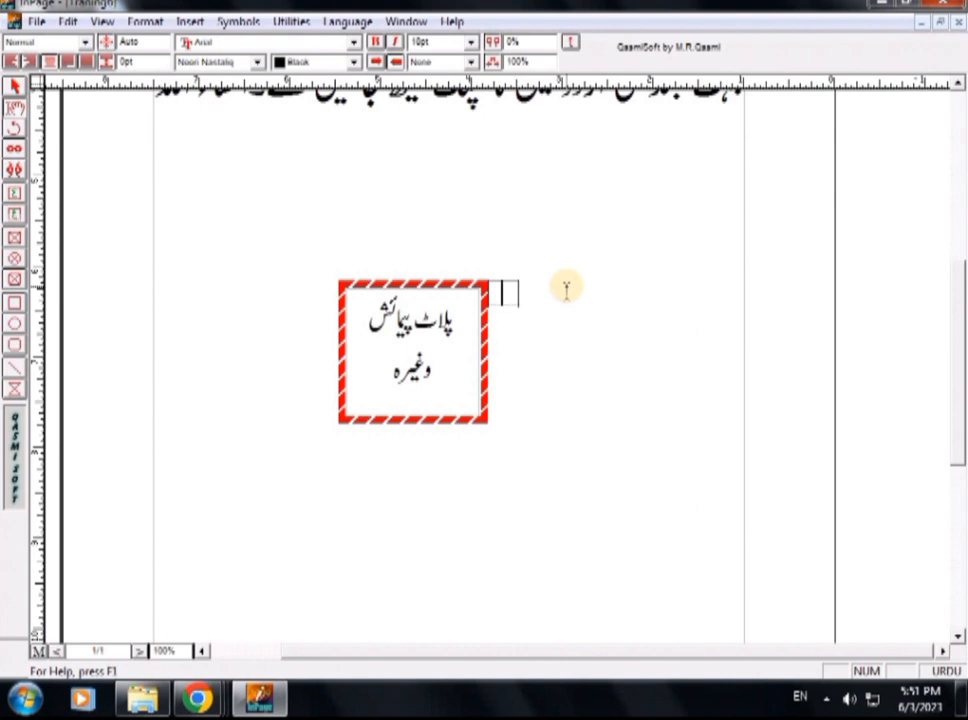
- Enter "مشرق", "پلاٹ" and "و مکان" in the narrow text box, with line breaks between them
type("مشر")
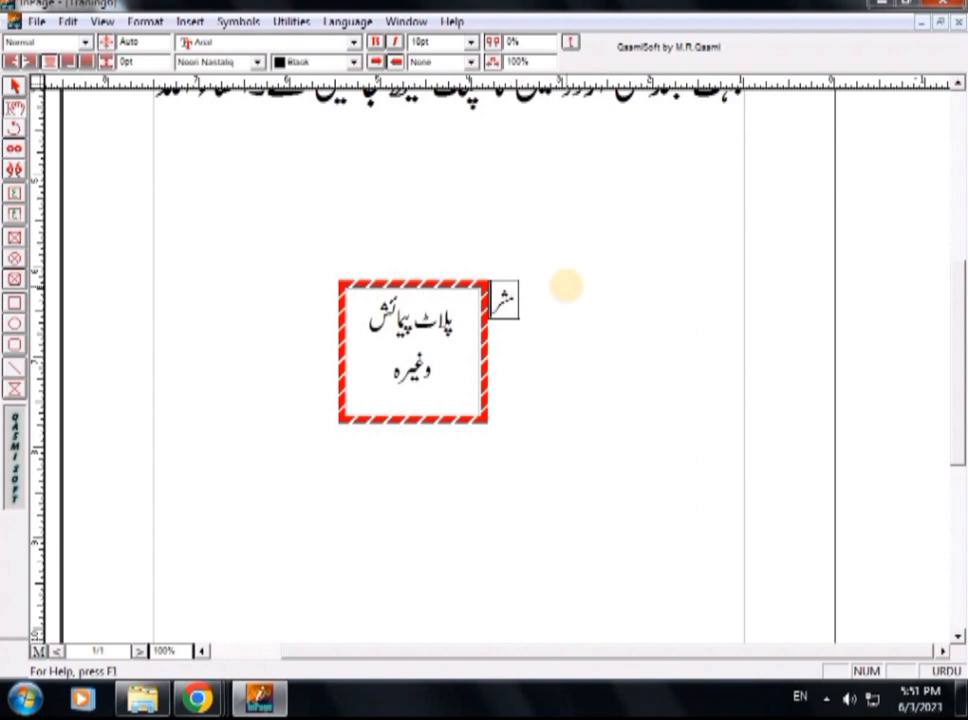
type("ق")
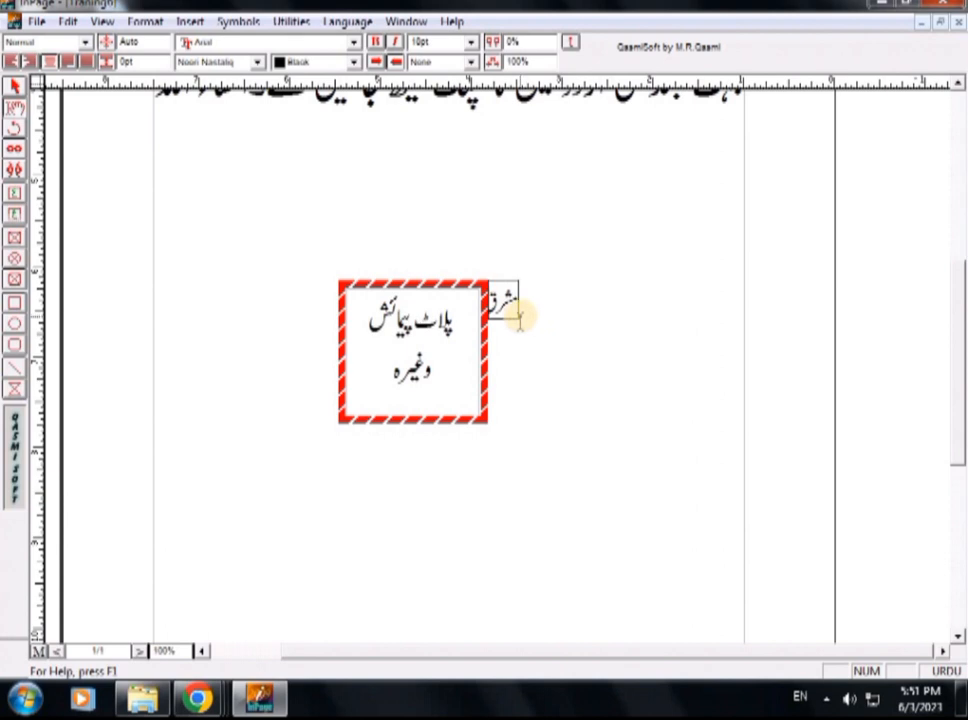
key("Return")
type("پلاٹ")
key("Return")
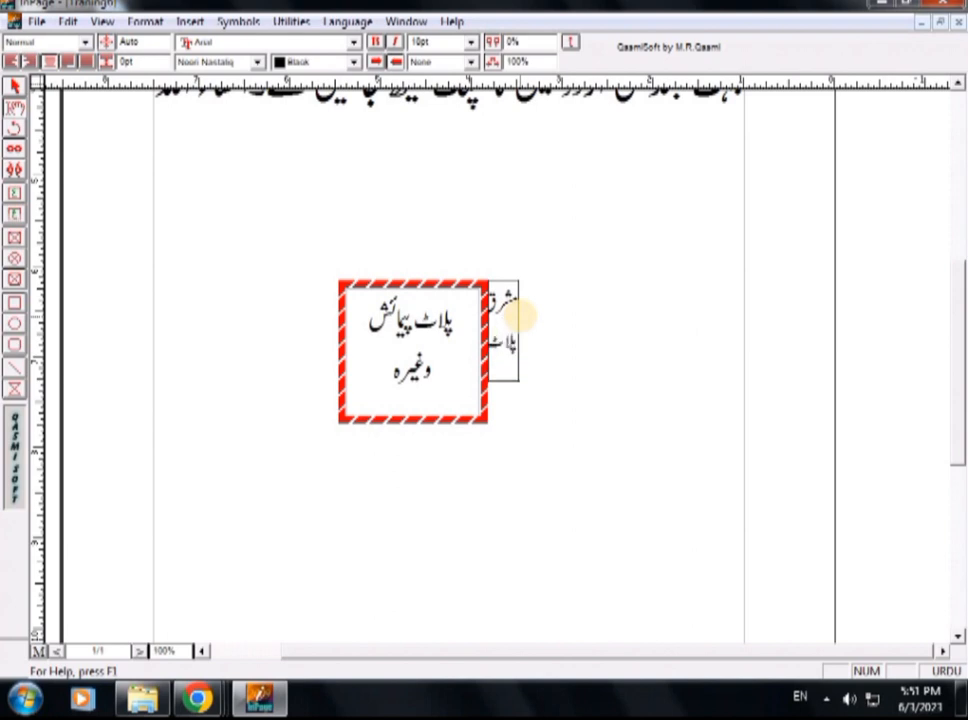
type("و مکان")
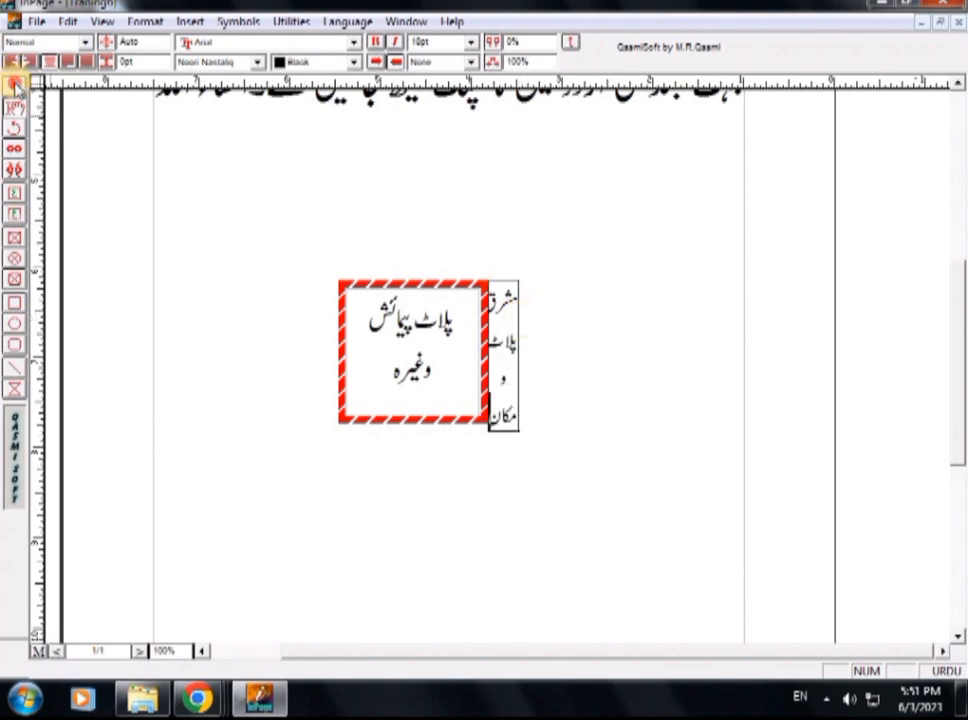
- Rotate the narrow "مشرق" text box to about 89°
left_click(14, 86)
left_click(517, 330)
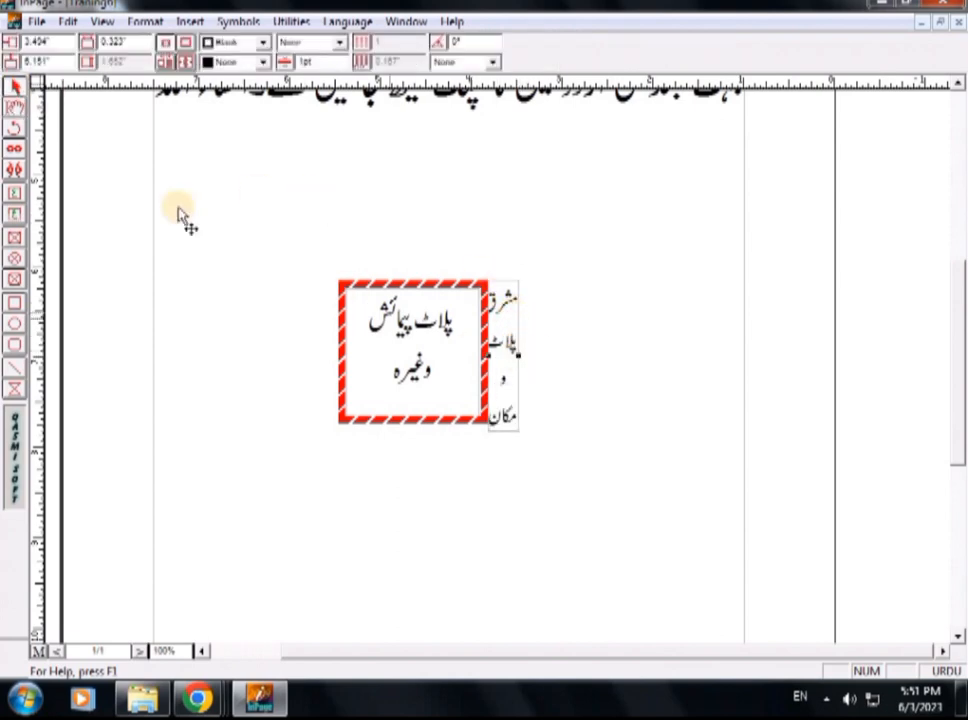
left_click(15, 128)
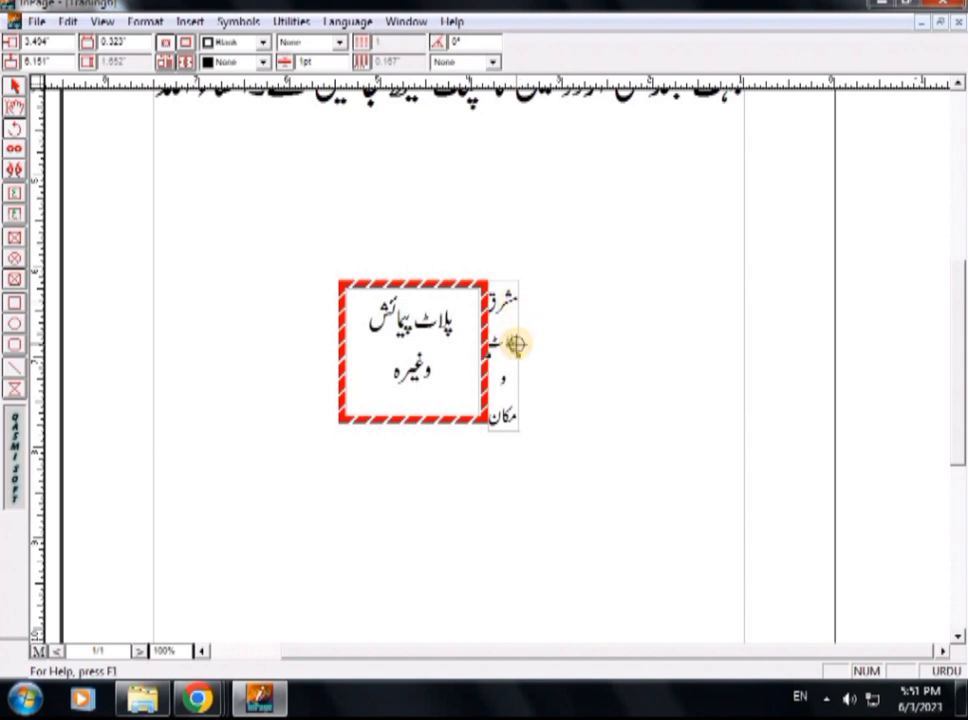
left_click_drag(518, 352, 341, 352)
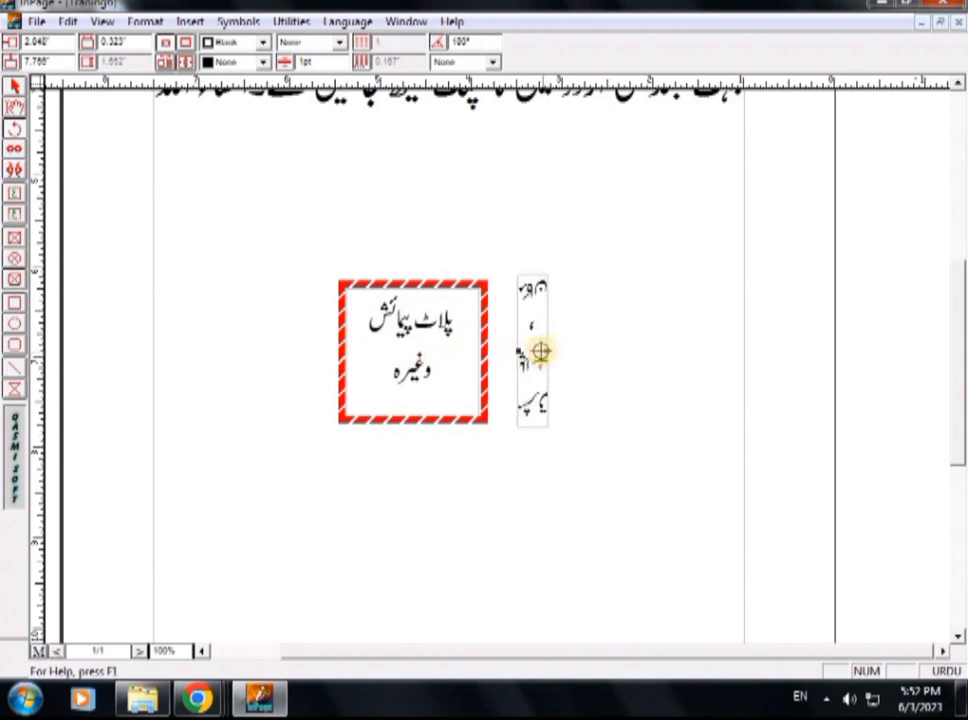
mouse_move(541, 351)
left_mouse_down()
mouse_move(594, 357)
mouse_move(540, 357)
mouse_move(536, 283)
mouse_move(555, 330)
mouse_move(549, 358)
mouse_move(525, 358)
left_mouse_up()
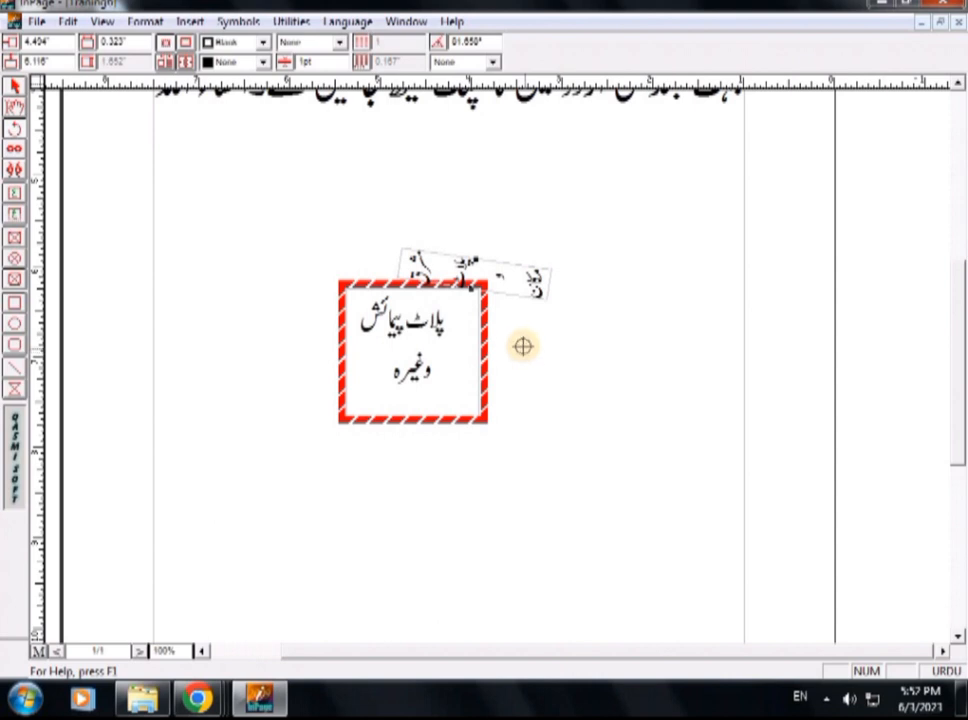
mouse_move(542, 287)
left_mouse_down()
mouse_move(541, 275)
mouse_move(553, 296)
mouse_move(548, 282)
left_mouse_up()
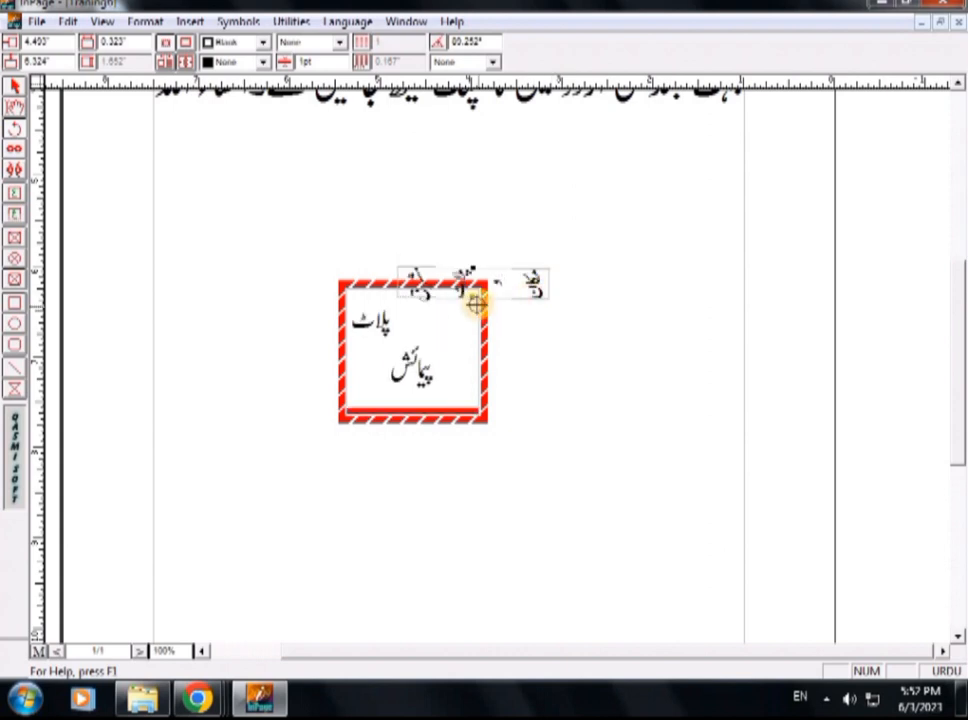
- Widen the rotated text box to about 1.55 inches and remove its line breaks so the label runs on one line
left_click(14, 86)
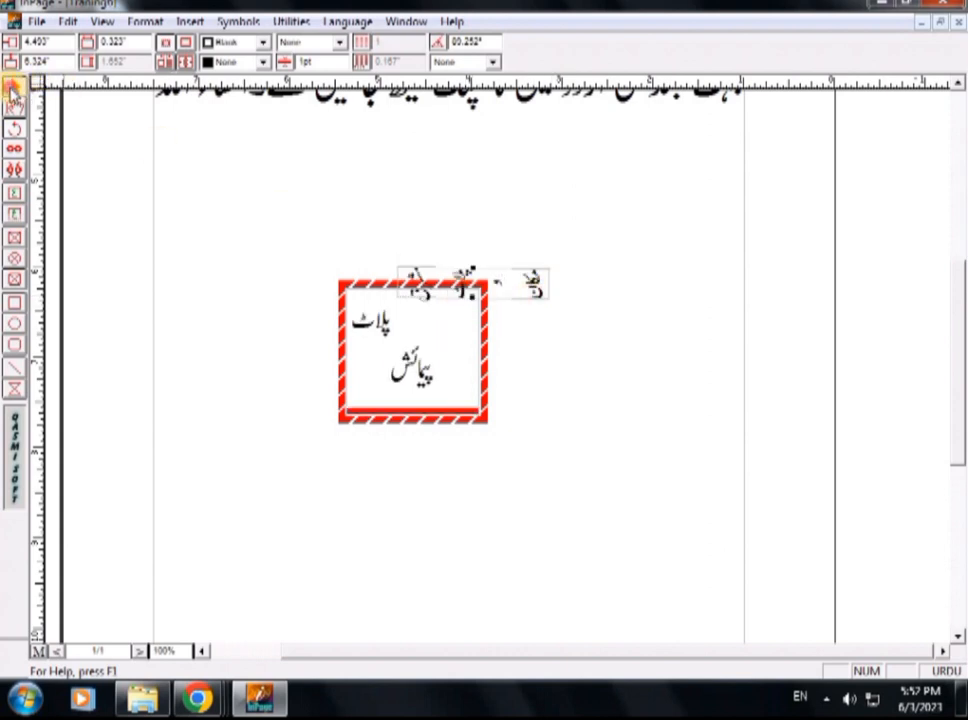
left_click_drag(470, 290, 479, 420)
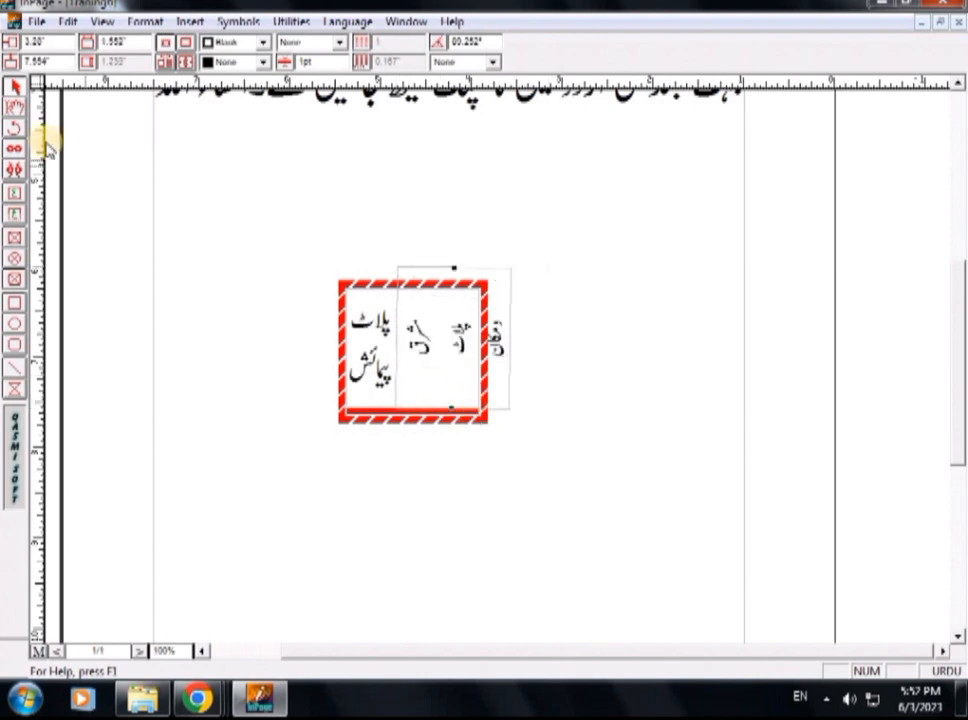
left_click(14, 107)
left_click(457, 318)
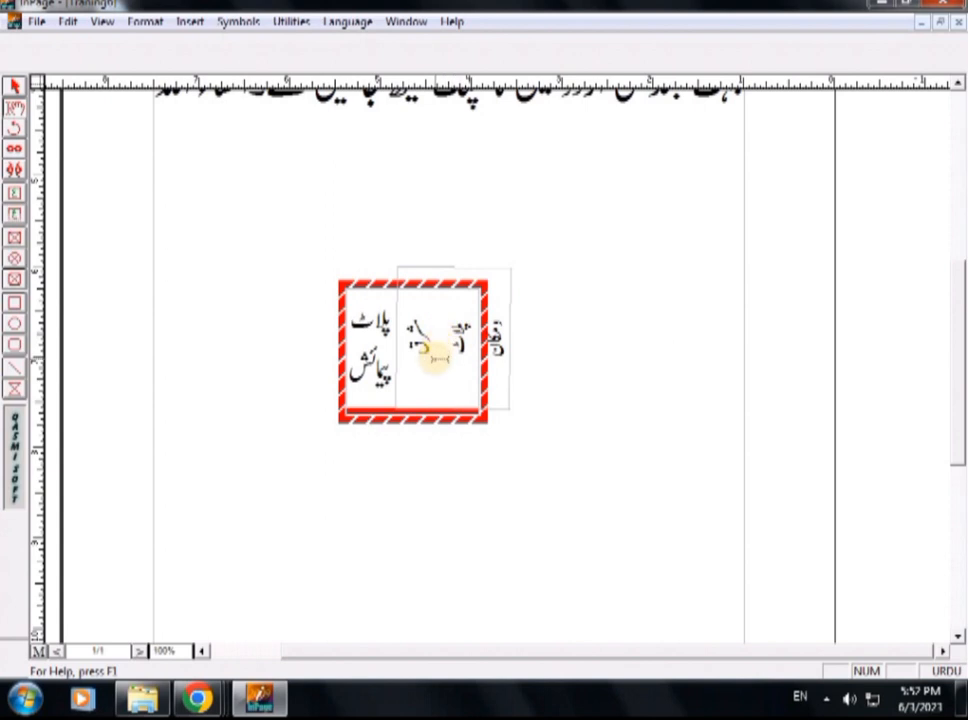
left_click(432, 357)
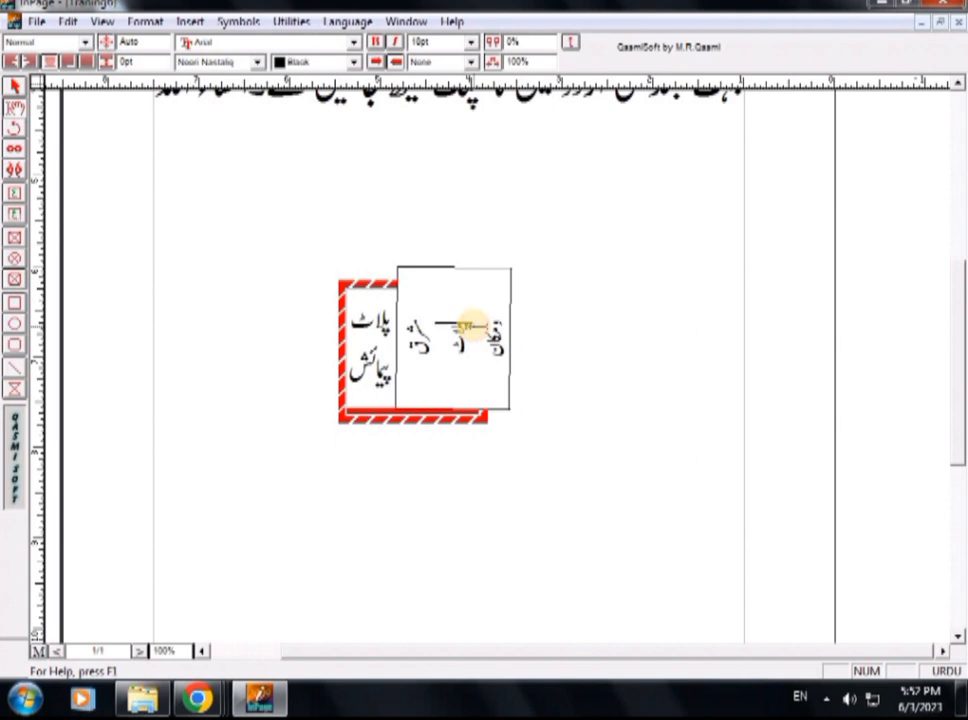
key("BackSpace")
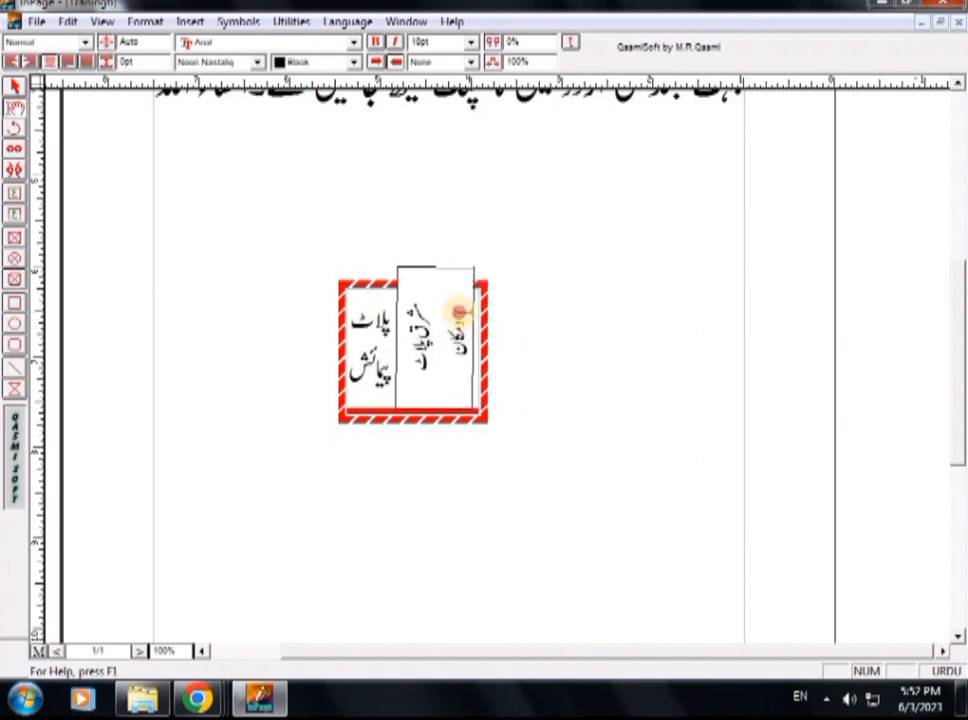
key("BackSpace")
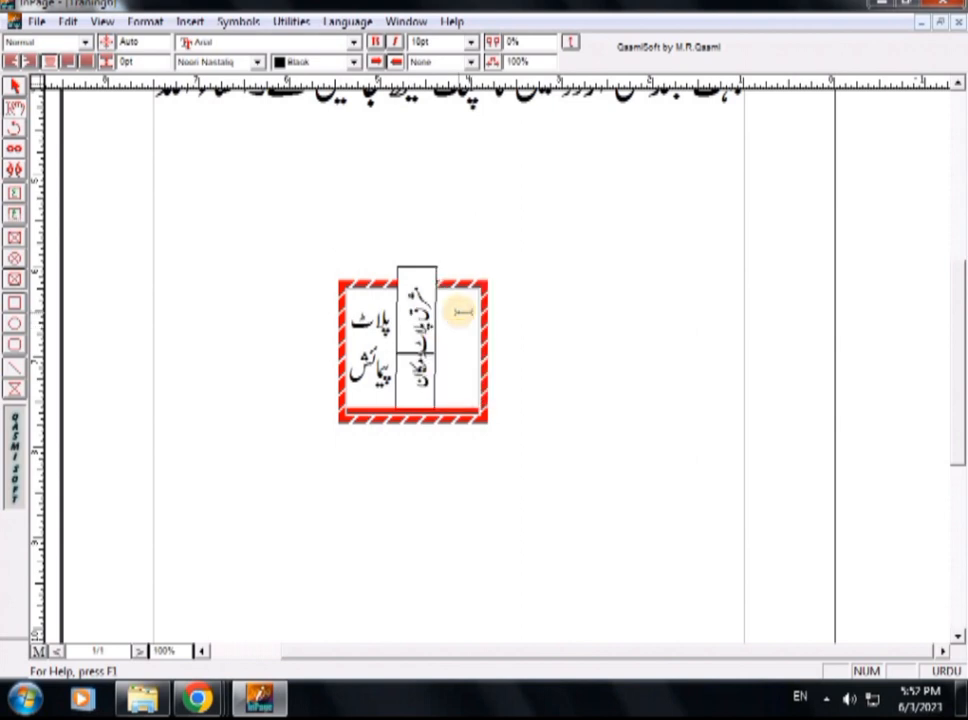
- Move the rotated "مشرق" label just outside the red rectangle's right edge and shift it down level with the rectangle
left_click(15, 87)
left_click(433, 316)
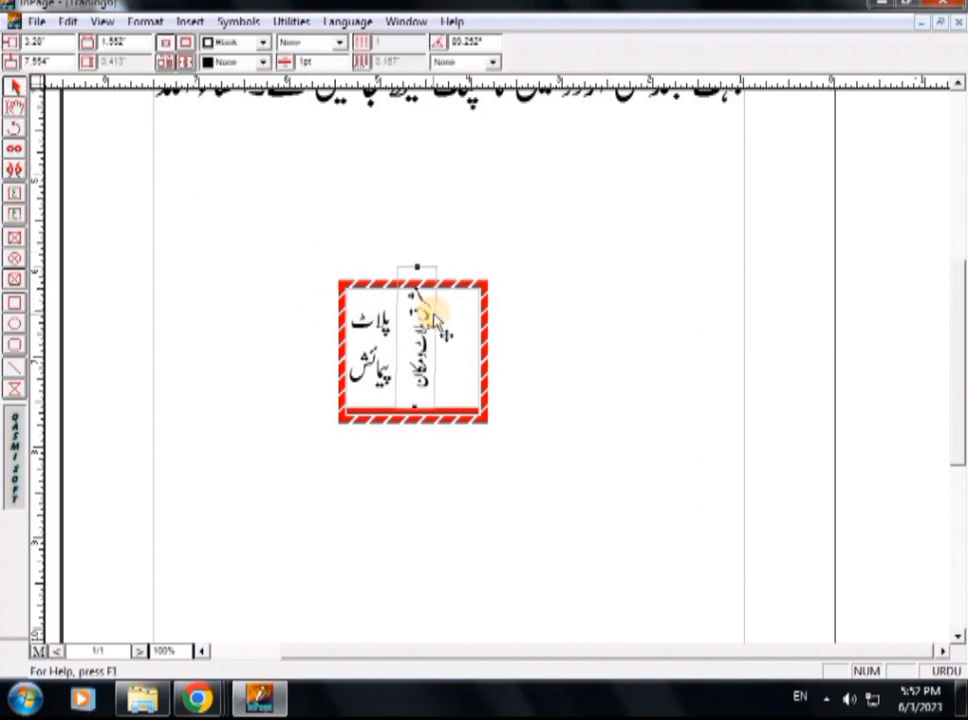
key("Right")
key("Right")
key("Right")
key("Right")
key("Right")
key("Right")
key("Right")
key("Right")
key("Right")
key("Right")
key("Right")
key("Right")
key("Right")
key("Right")
key("Right")
key("Right")
key("Right")
key("Right")
key("Right")
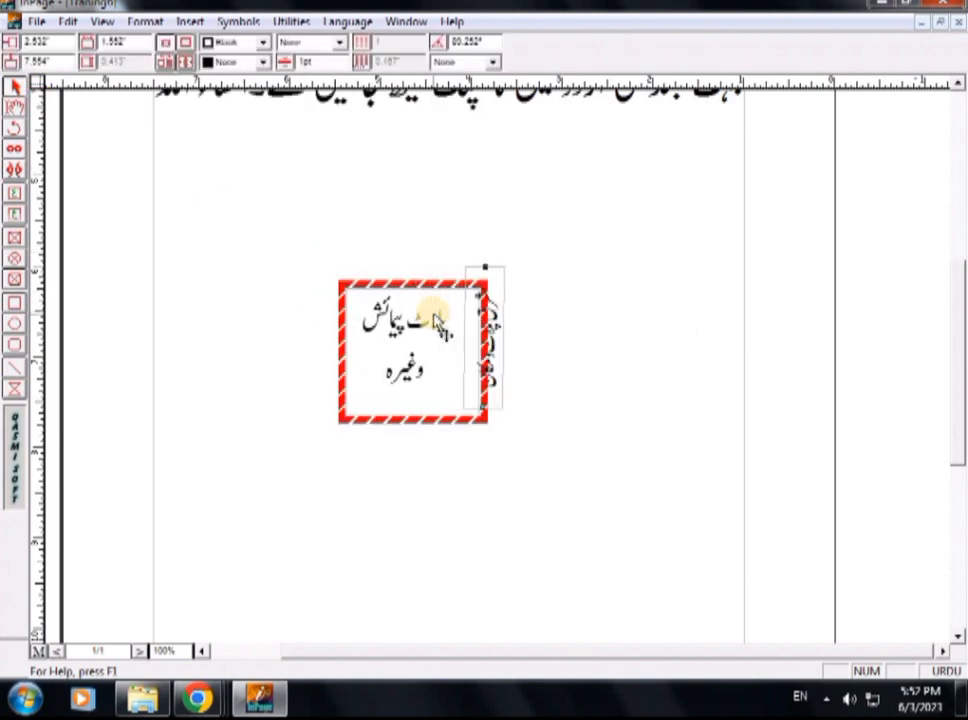
key("Right")
key("Right")
key("Right")
key("Right")
key("Right")
key("Right")
key("Right")
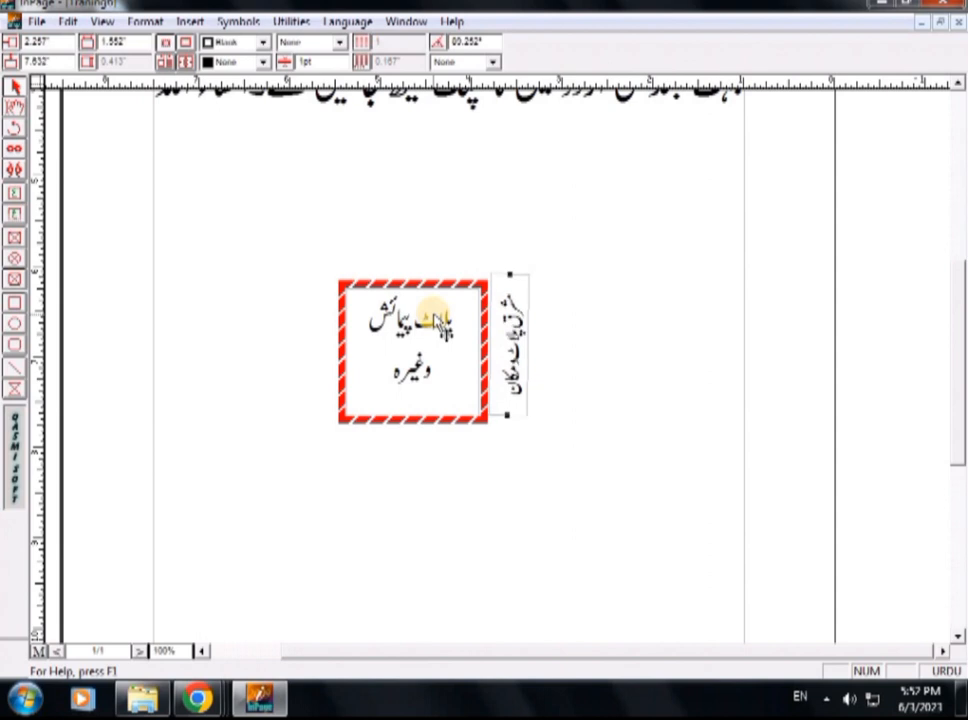
key("Down")
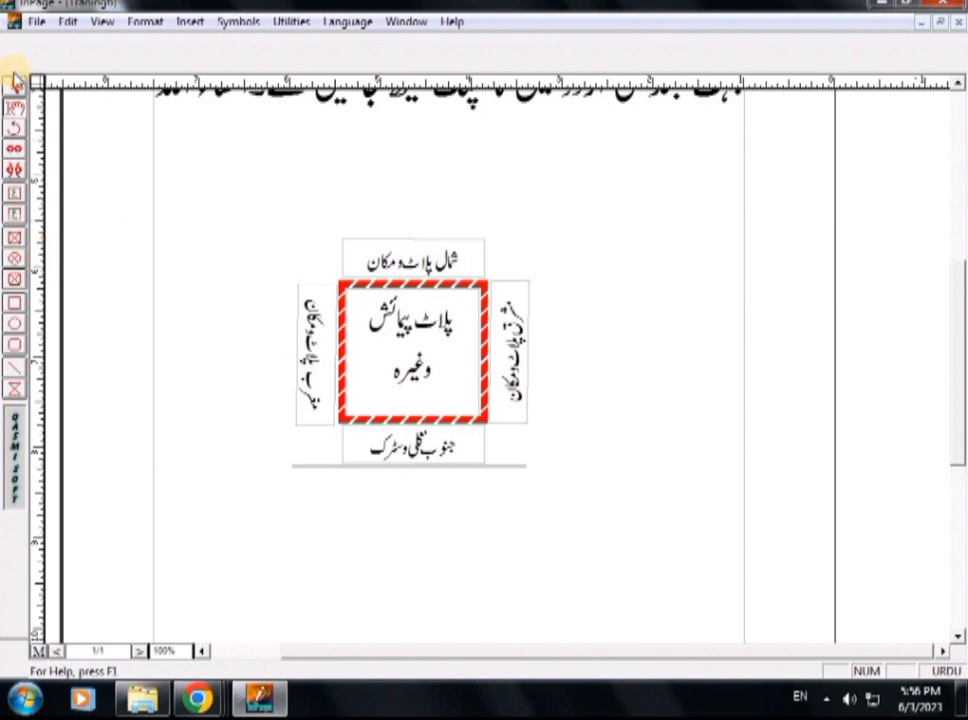
- Set the plot text inside the red rectangle to 18 pt
left_click(16, 108)
left_click(450, 322)
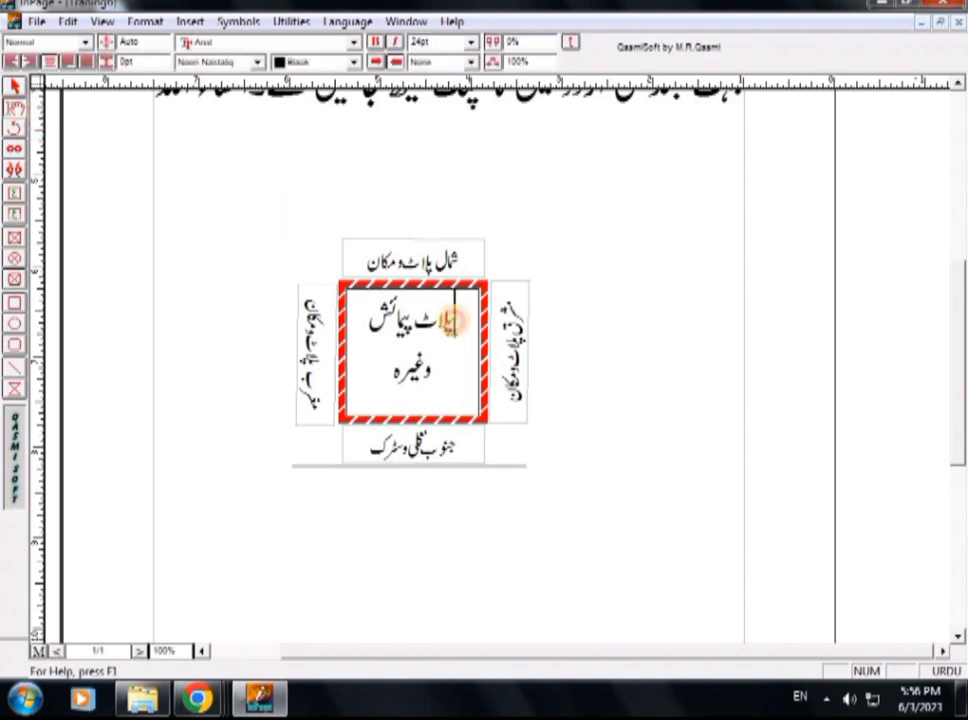
left_click_drag(450, 322, 393, 349)
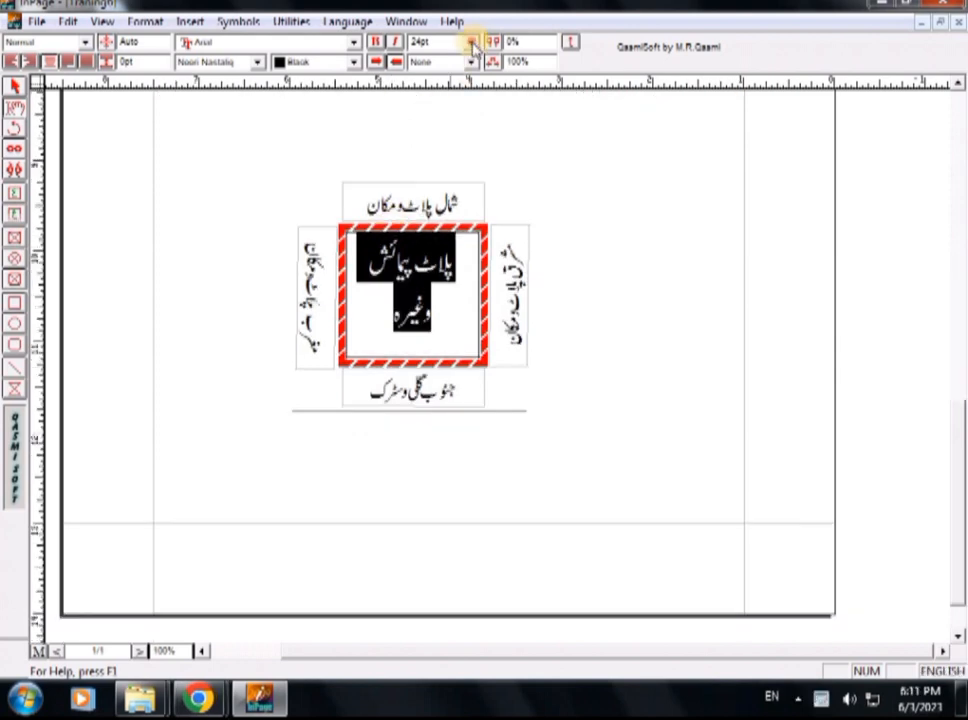
left_click(471, 42)
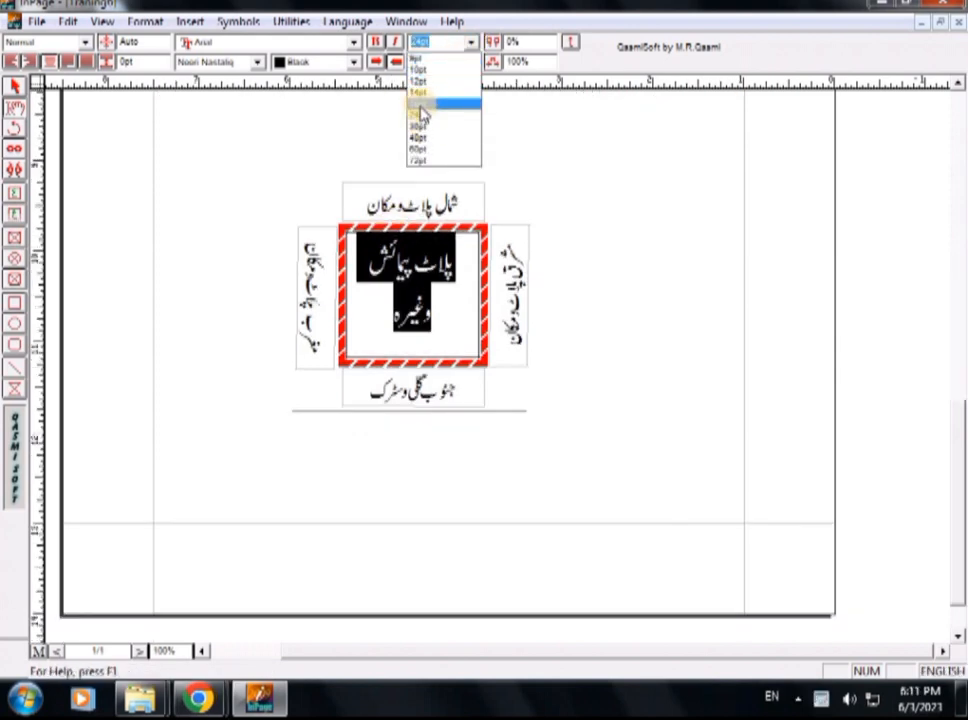
left_click(419, 105)
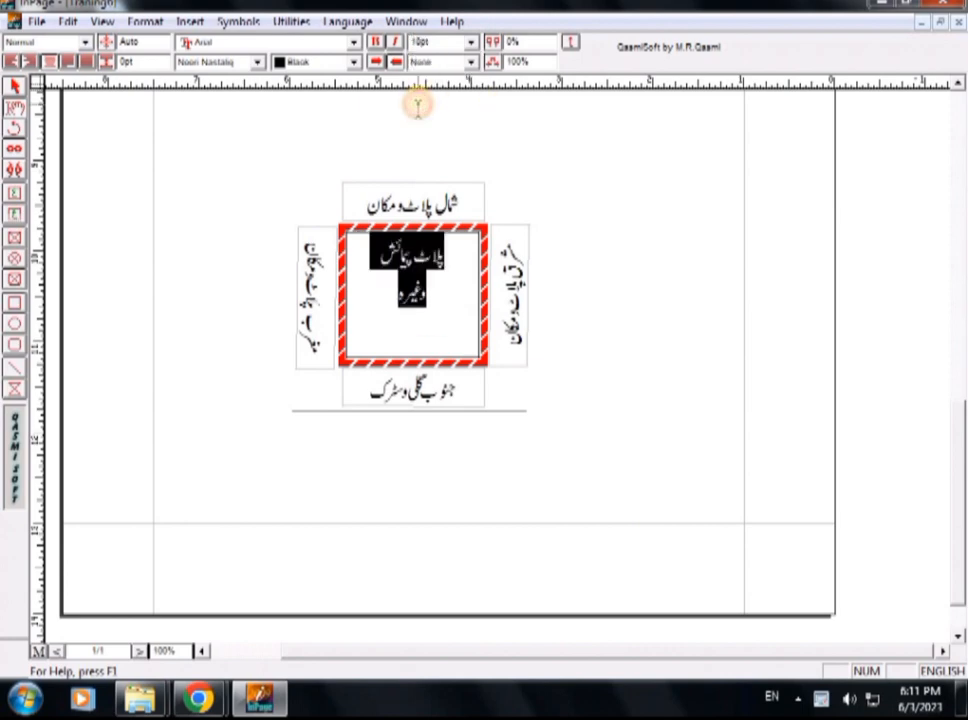
- Insert a blank line above the plot text in the red rectangle and set the text to 14 pt
left_click(443, 258)
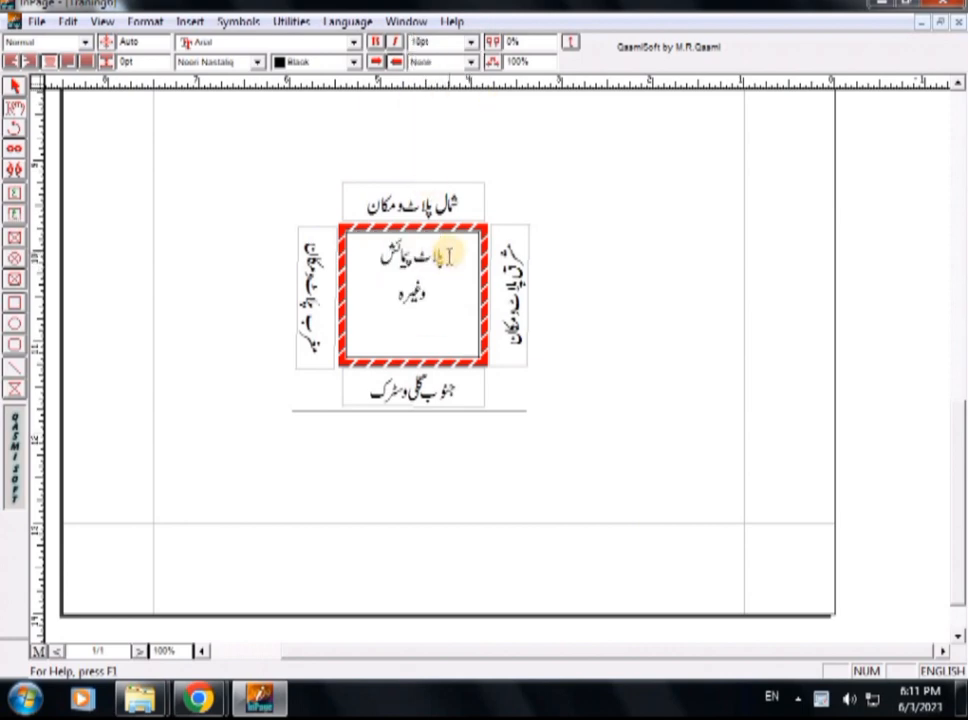
key("Return")
left_click_drag(443, 281, 398, 335)
left_click(470, 42)
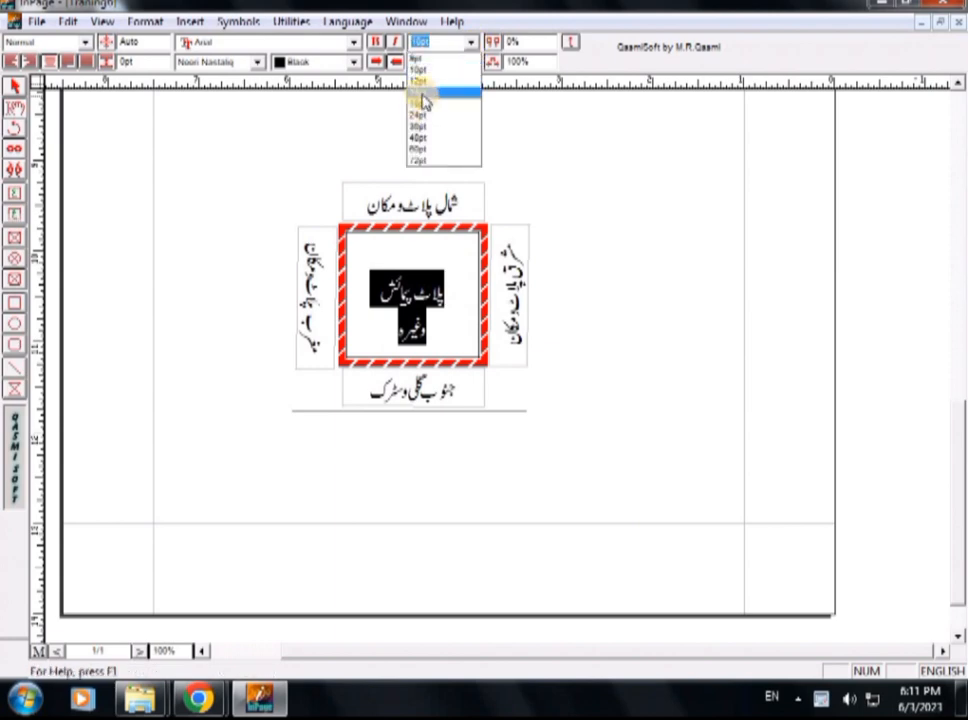
left_click(418, 75)
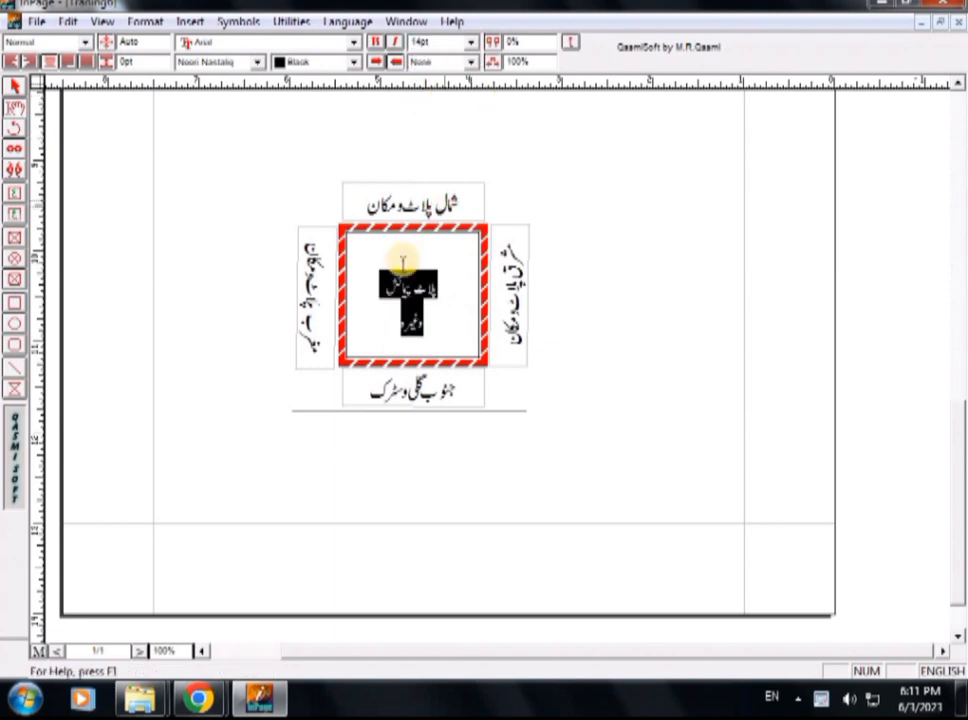
- Draw a centre-aligned text box about 0.67 inches wide near the rectangle's inner upper edge and enter "25" at 18 pt
left_click(15, 215)
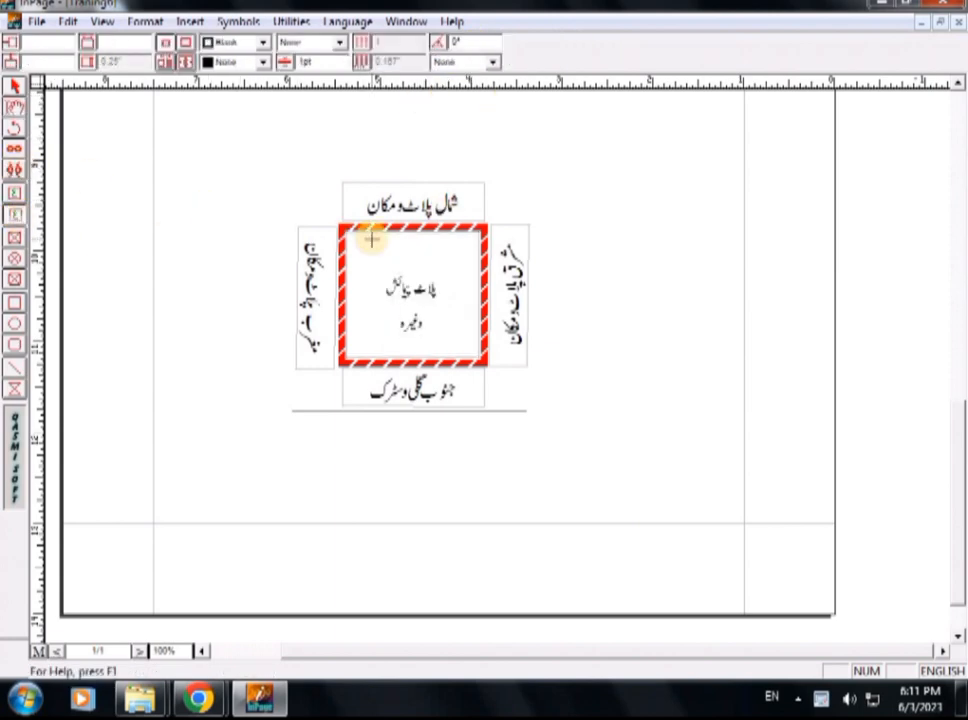
mouse_move(376, 236)
left_mouse_down()
mouse_move(391, 259)
mouse_move(437, 261)
left_mouse_up()
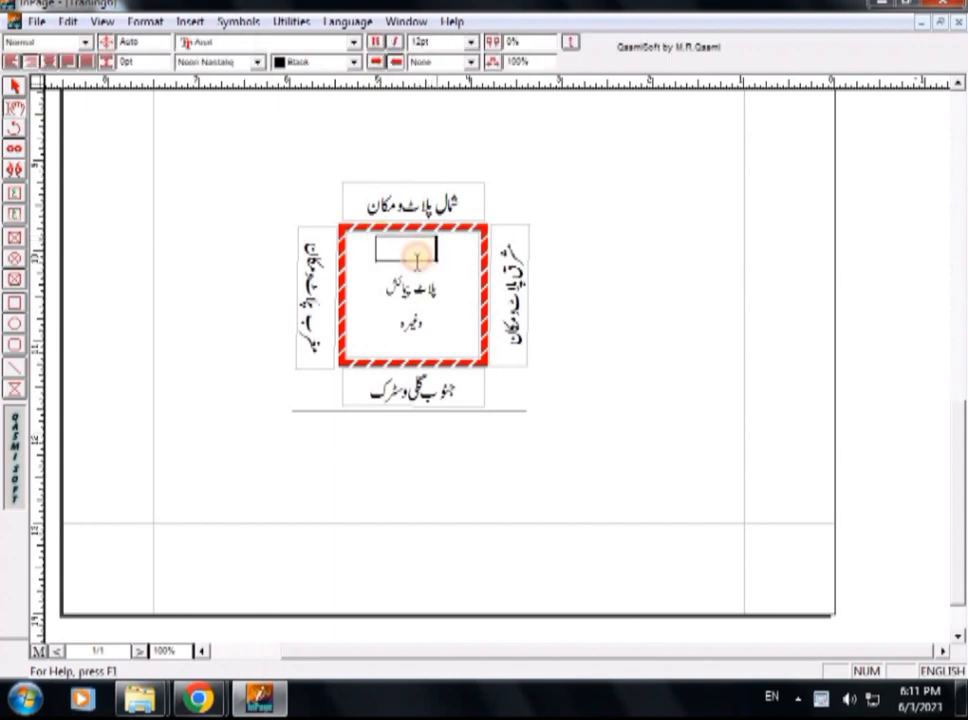
left_click(51, 63)
left_click(472, 42)
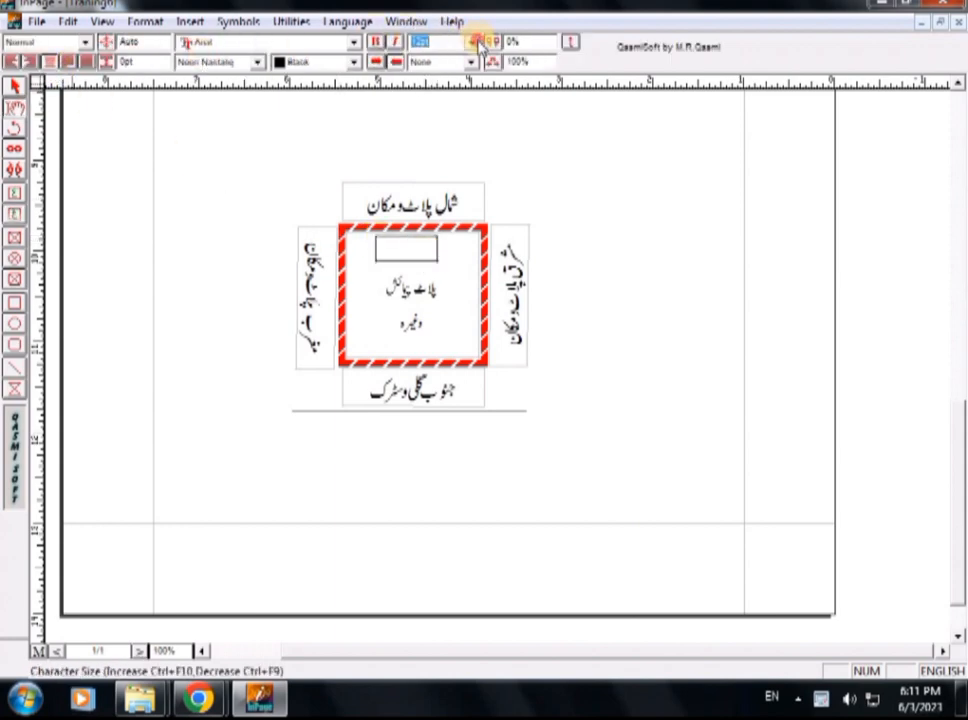
left_click(470, 42)
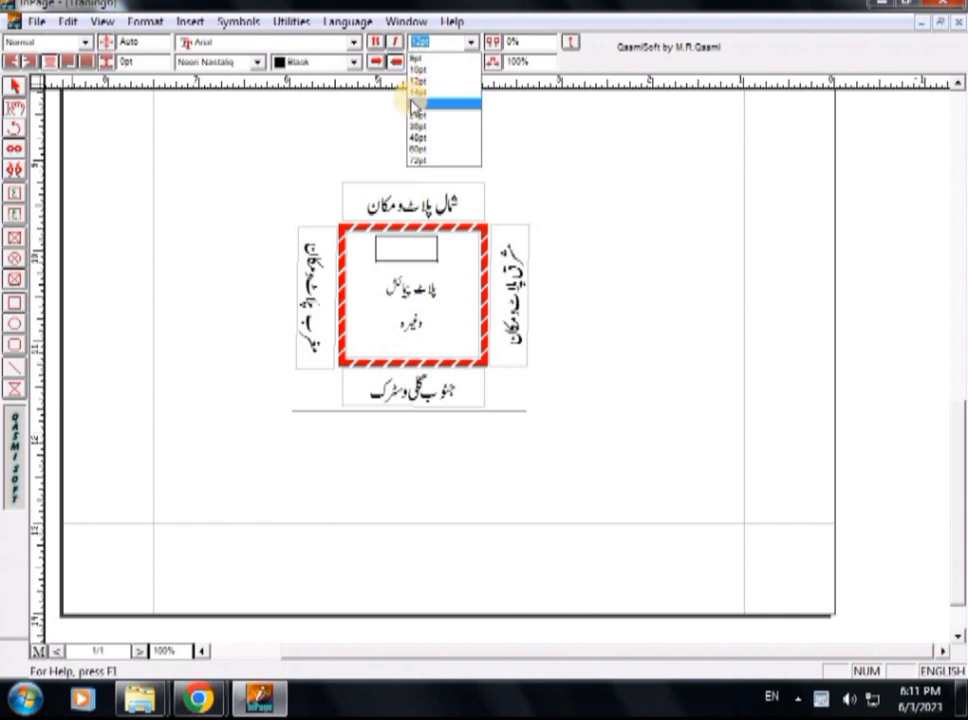
left_click(417, 69)
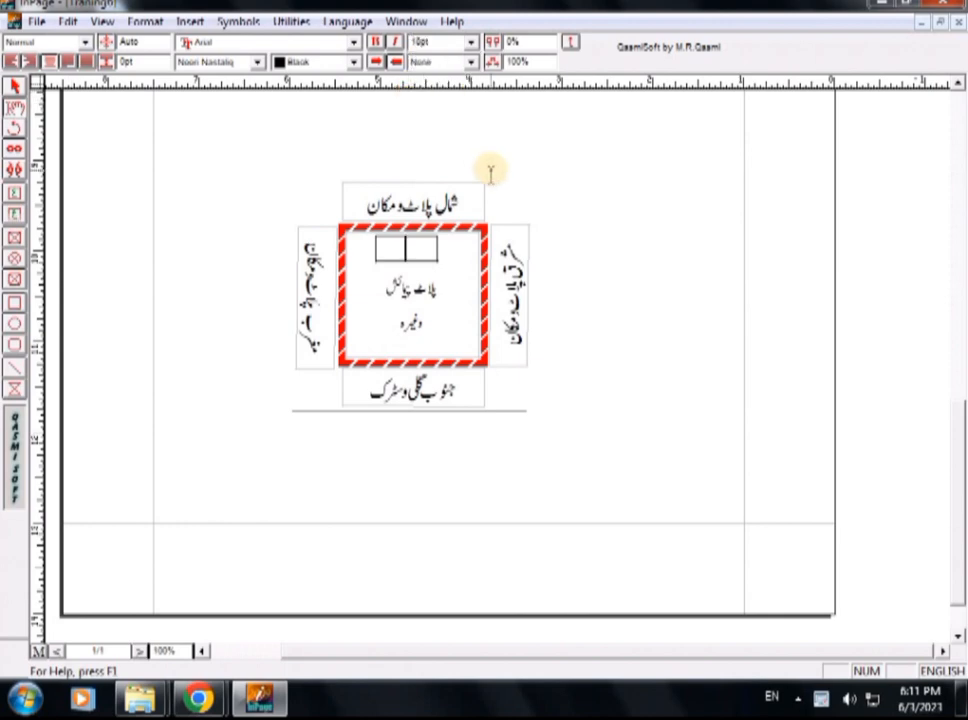
type("25")
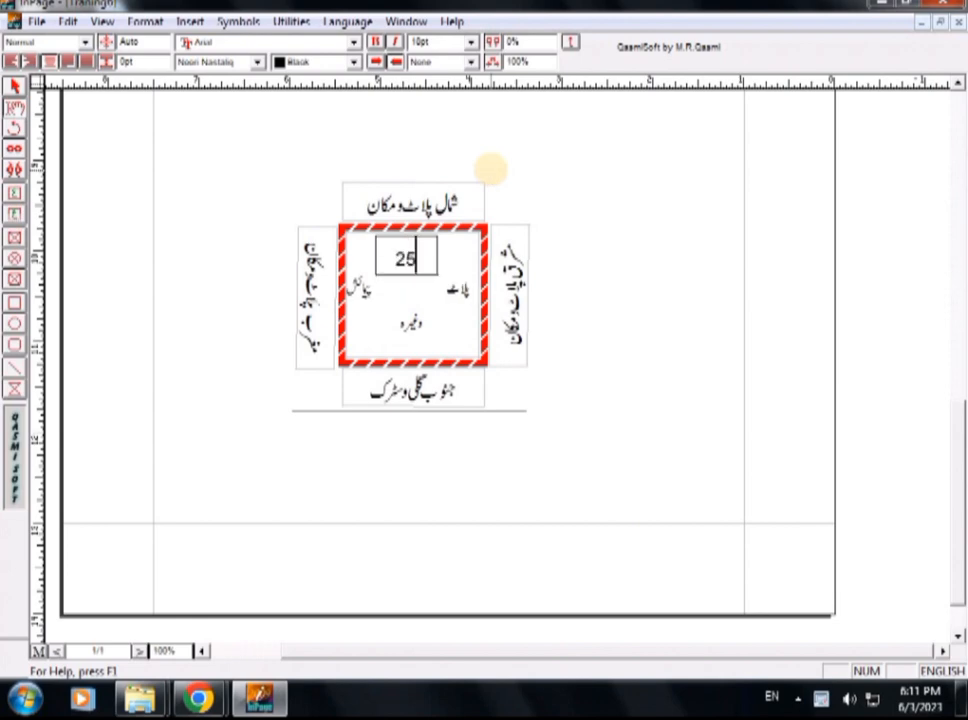
- Set the "25" text to 14 pt and select its text box
left_click_drag(428, 256, 400, 258)
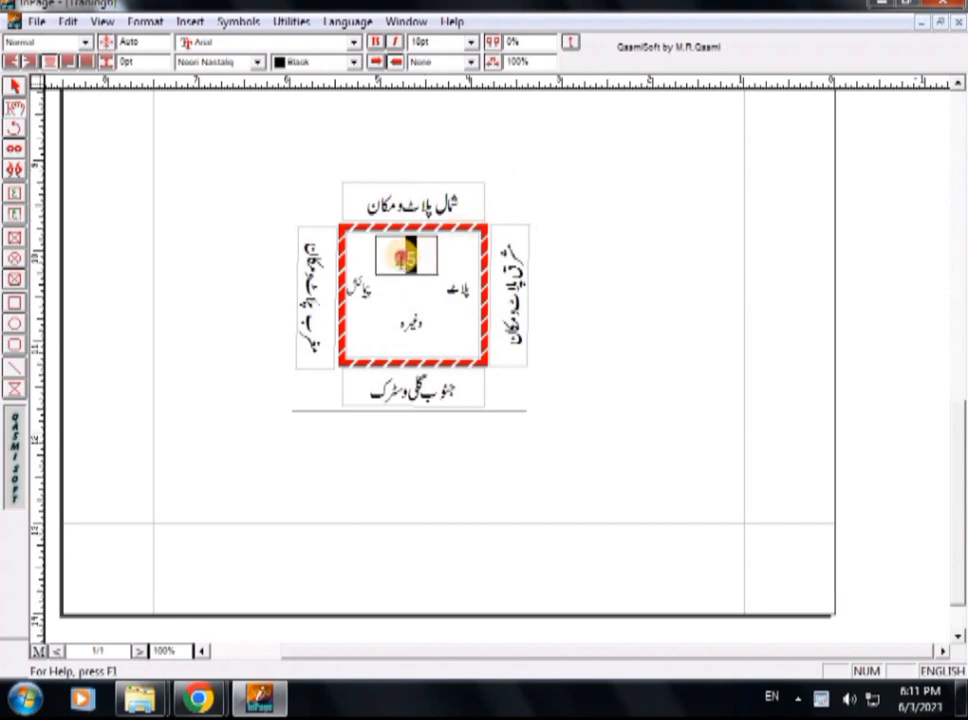
left_click(470, 42)
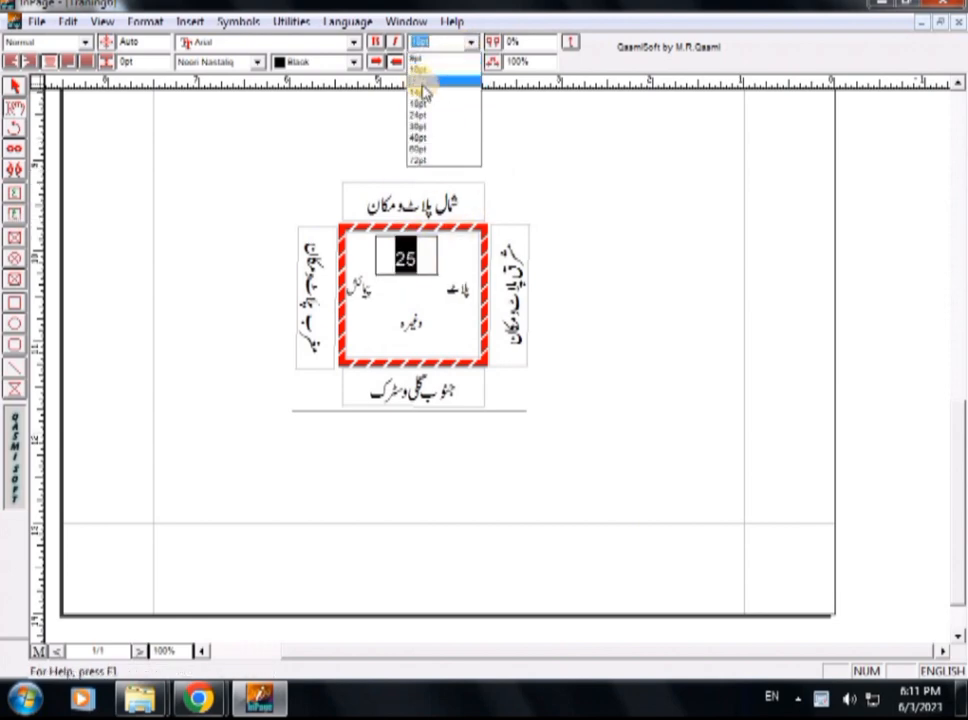
left_click(416, 93)
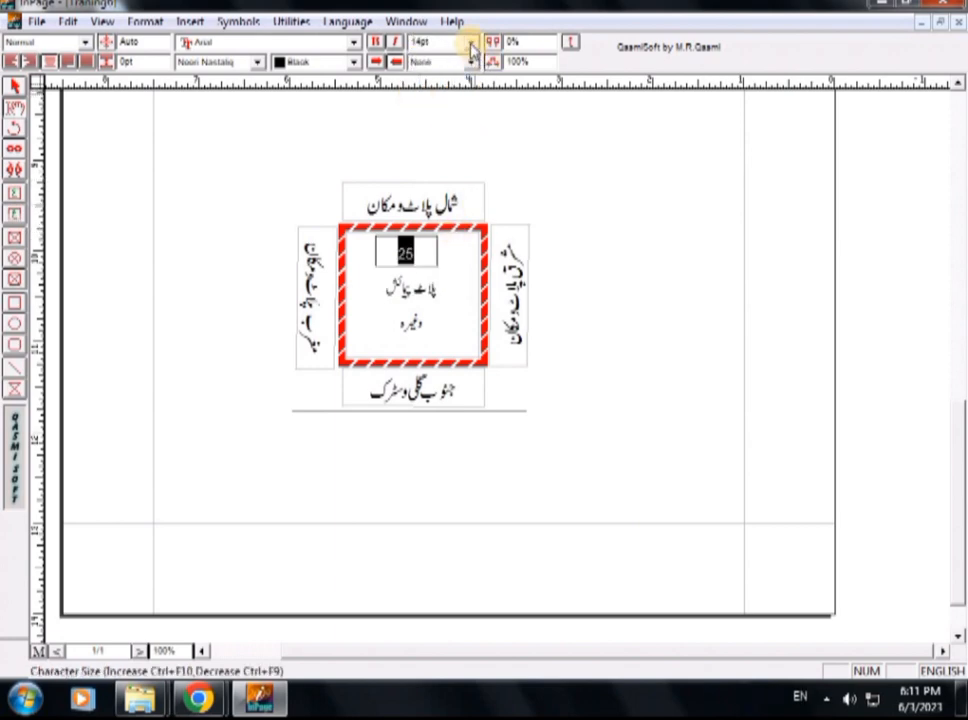
left_click(14, 86)
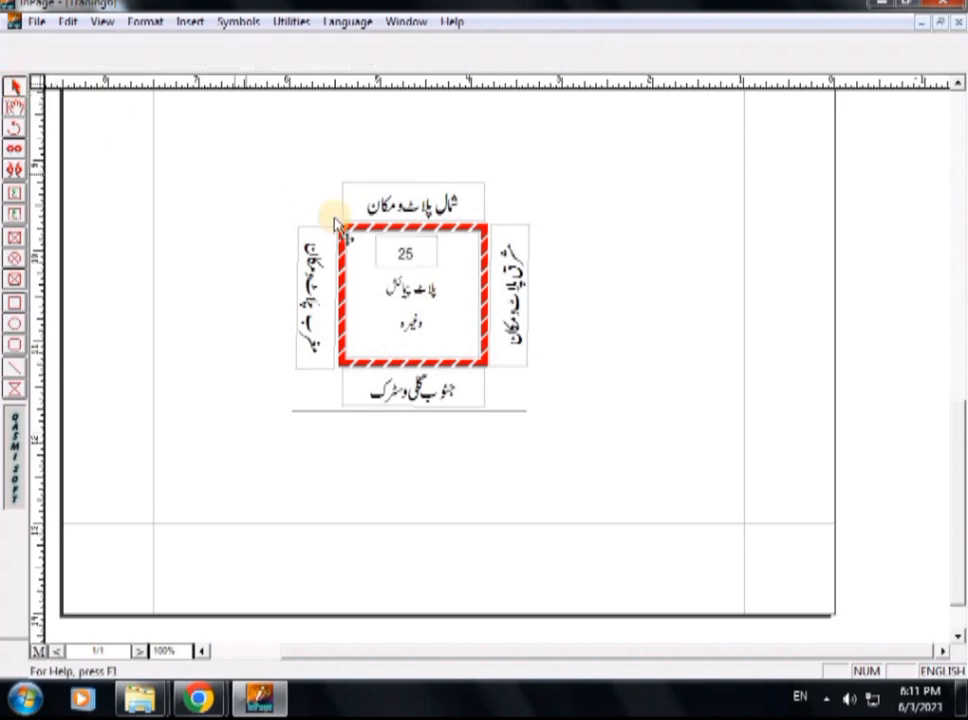
left_click(410, 253)
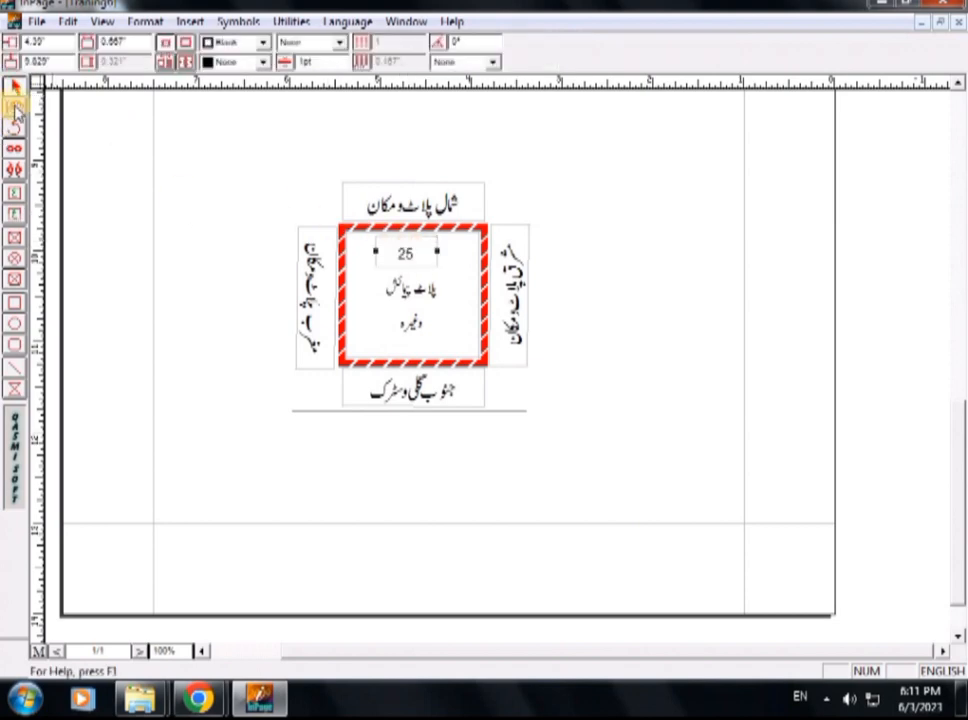
- Add a text box with "50" at 14 pt near the rectangle's inner right edge and widen it to about 0.32 inches
left_click(13, 216)
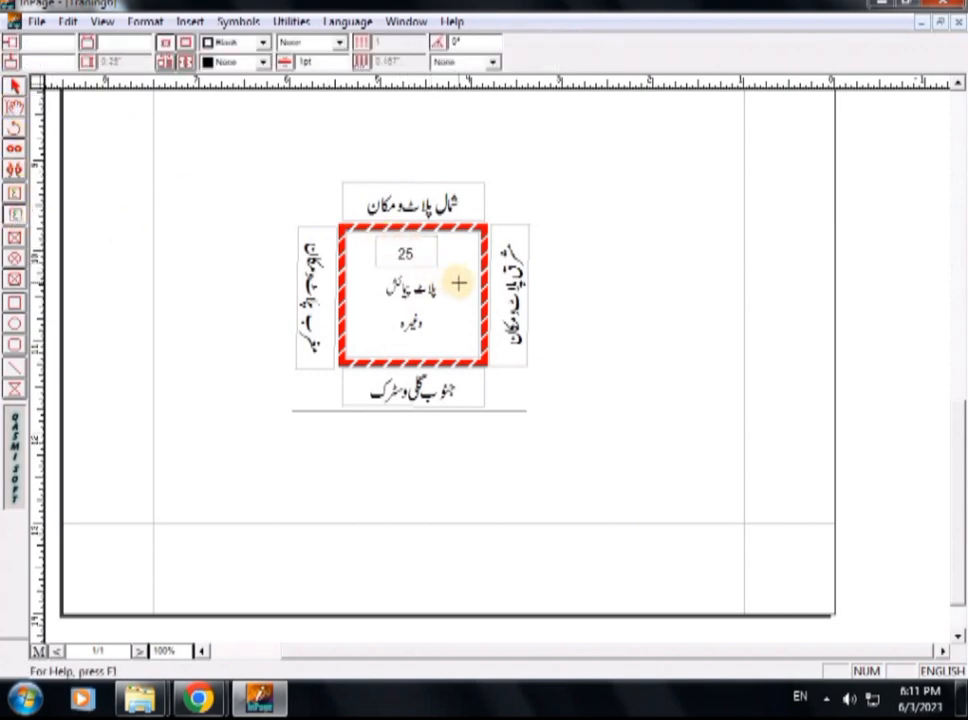
left_click_drag(449, 279, 461, 304)
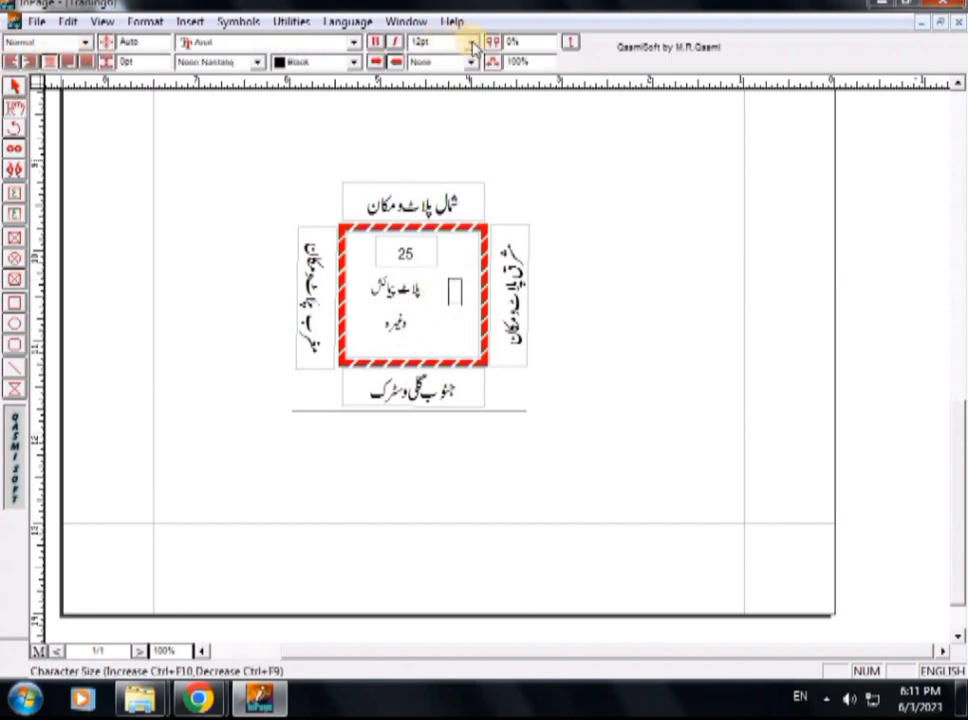
left_click(415, 43)
left_click(424, 91)
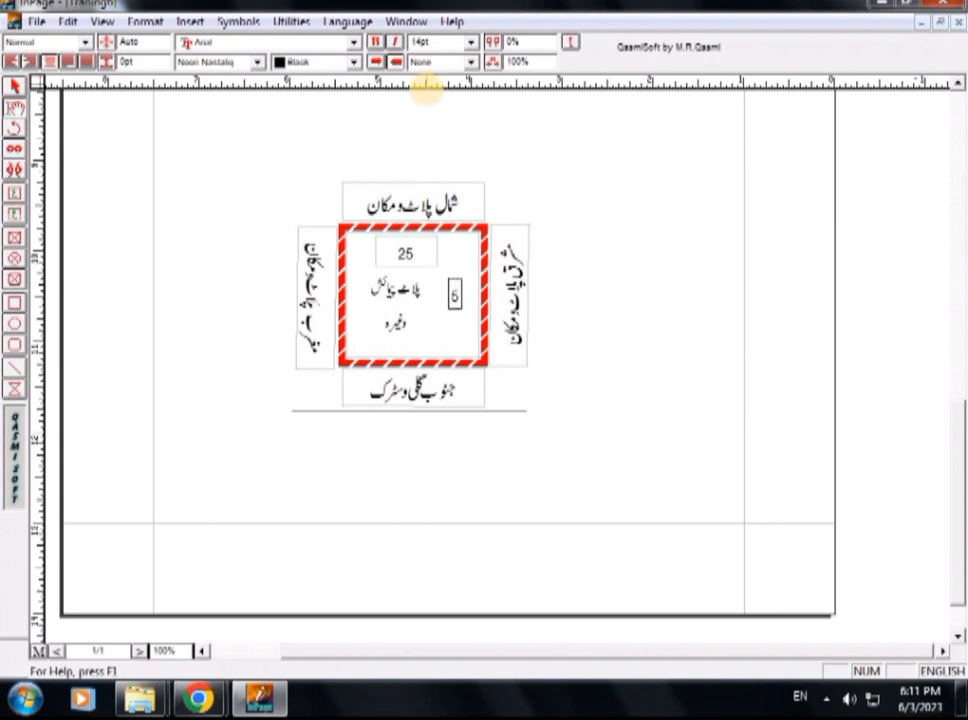
left_click(14, 87)
left_click(442, 124)
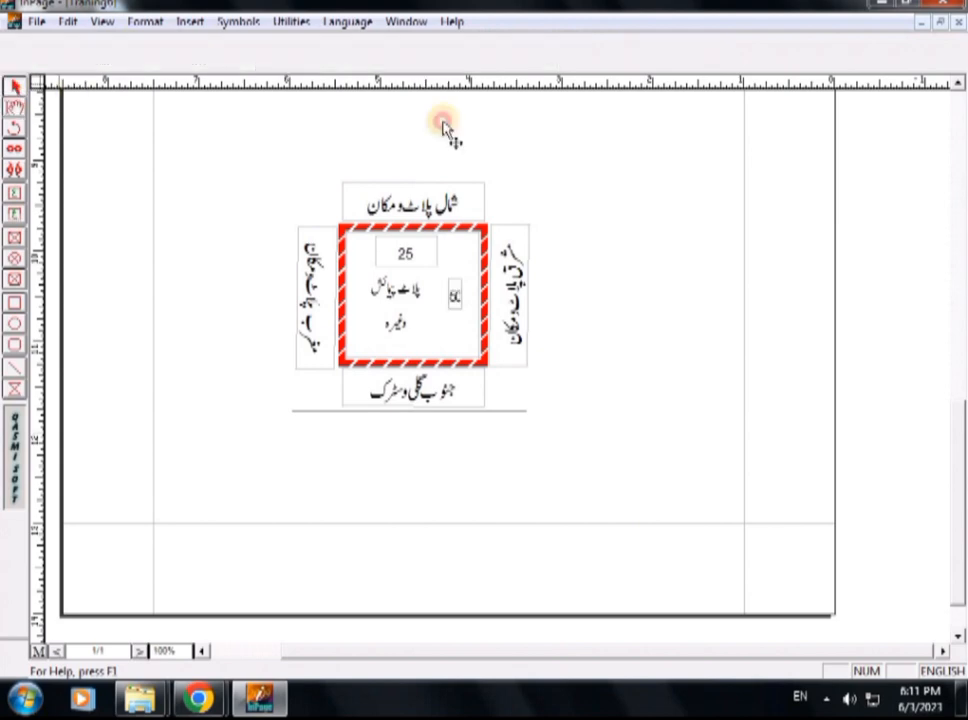
left_click(459, 294)
left_click_drag(462, 295, 479, 294)
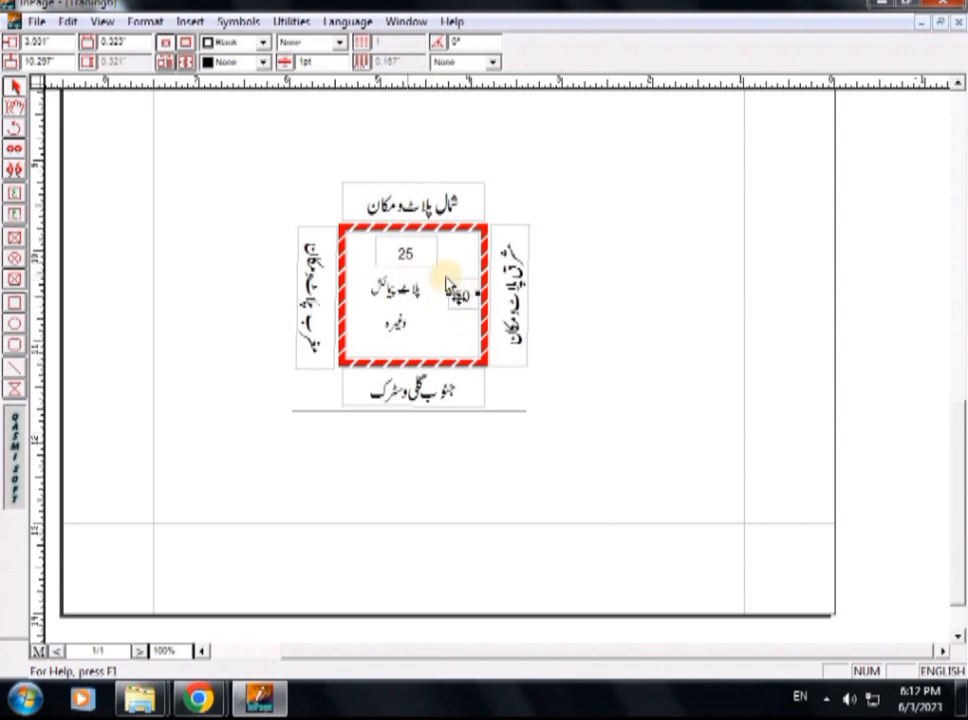
- Duplicate the "50" text box and shift the copy horizontally to the rectangle's inner left edge
left_click(413, 257)
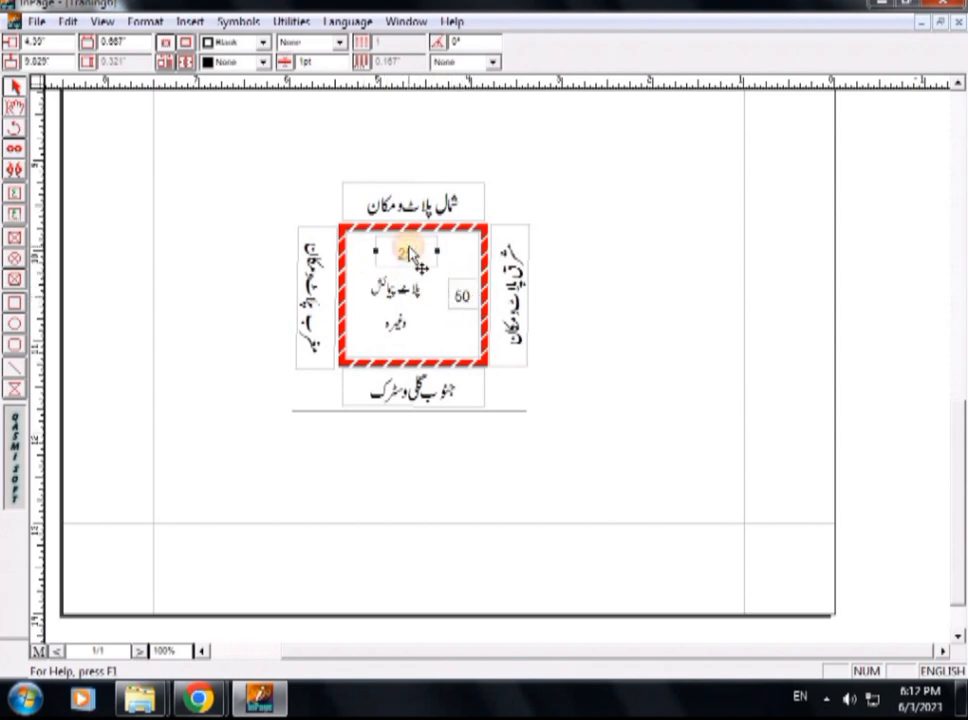
left_click(461, 296)
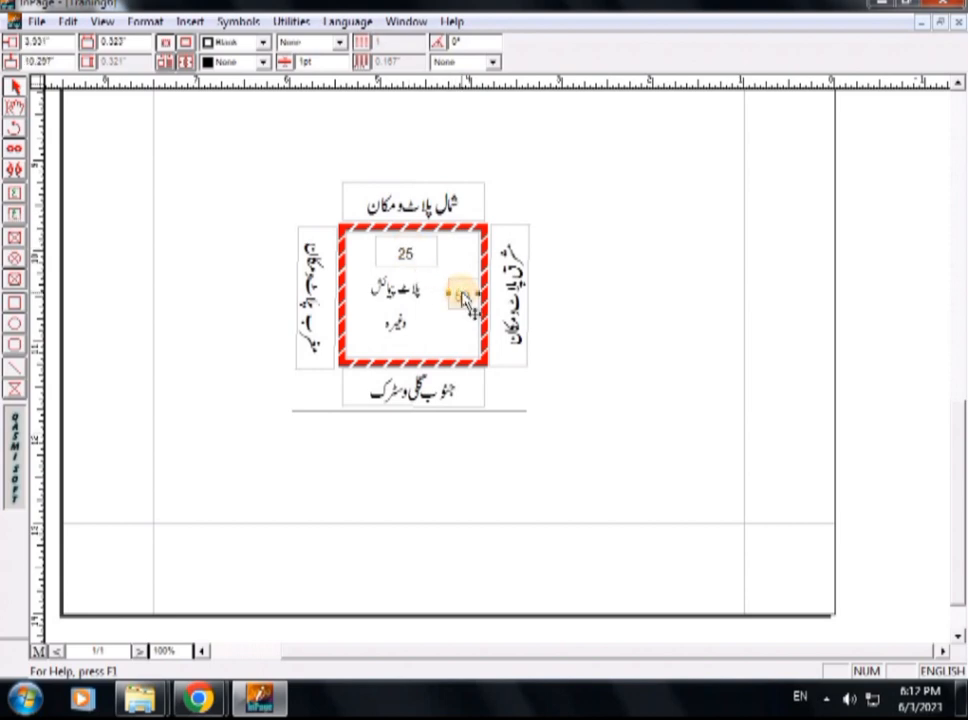
left_click(462, 298)
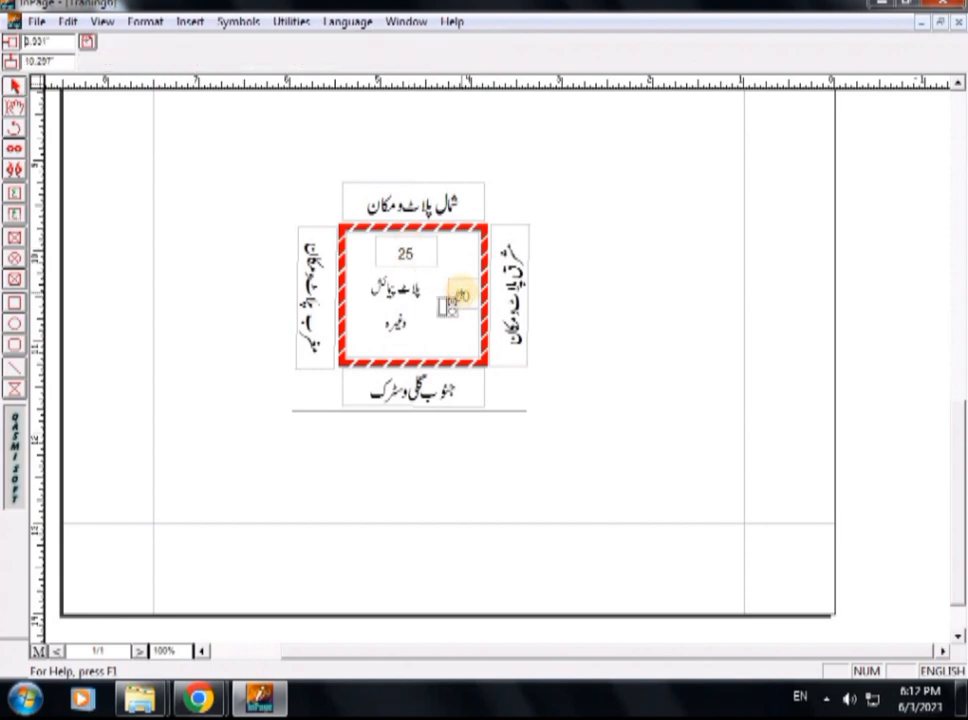
key("Left")
key("Left")
key("Left")
key("Left")
key("Left")
key("Left")
key("Left")
key("Left")
key("Left")
key("Left")
key("Left")
key("Left")
key("Left")
key("Left")
key("Left")
key("Left")
key("Left")
key("Left")
key("Left")
key("Left")
key("Left")
key("Left")
key("Left")
key("Left")
key("Left")
key("Left")
key("Left")
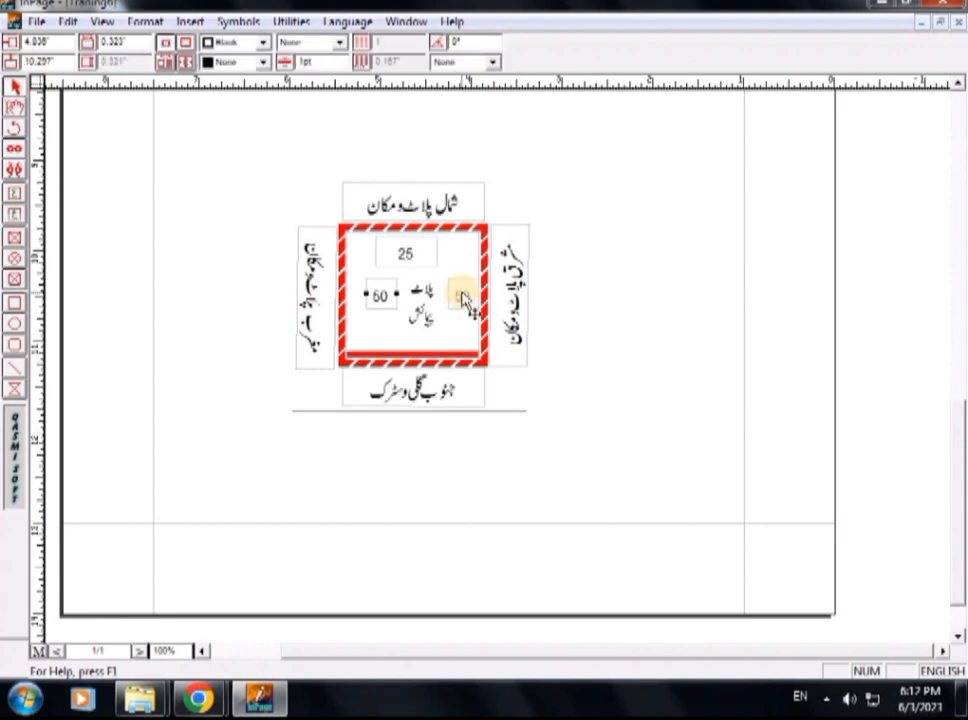
- Duplicate the "25" text box and place the copy near the rectangle's inner lower edge, at about 4.27 by 10.77 inches
left_click(408, 254)
key("Down")
key("Down")
key("Down")
key("Down")
key("Down")
key("Down")
key("Down")
key("Down")
key("Down")
key("Down")
key("Down")
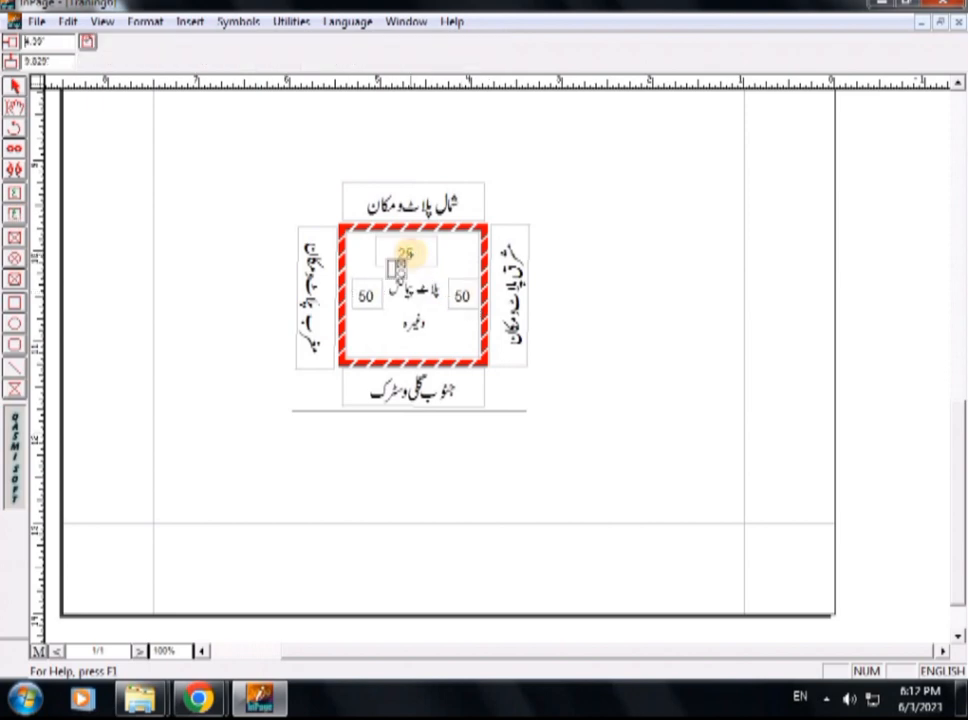
key("Down")
key("Down")
key("Down")
key("Down")
key("Down")
key("Down")
key("Down")
key("Down")
key("Down")
key("Down")
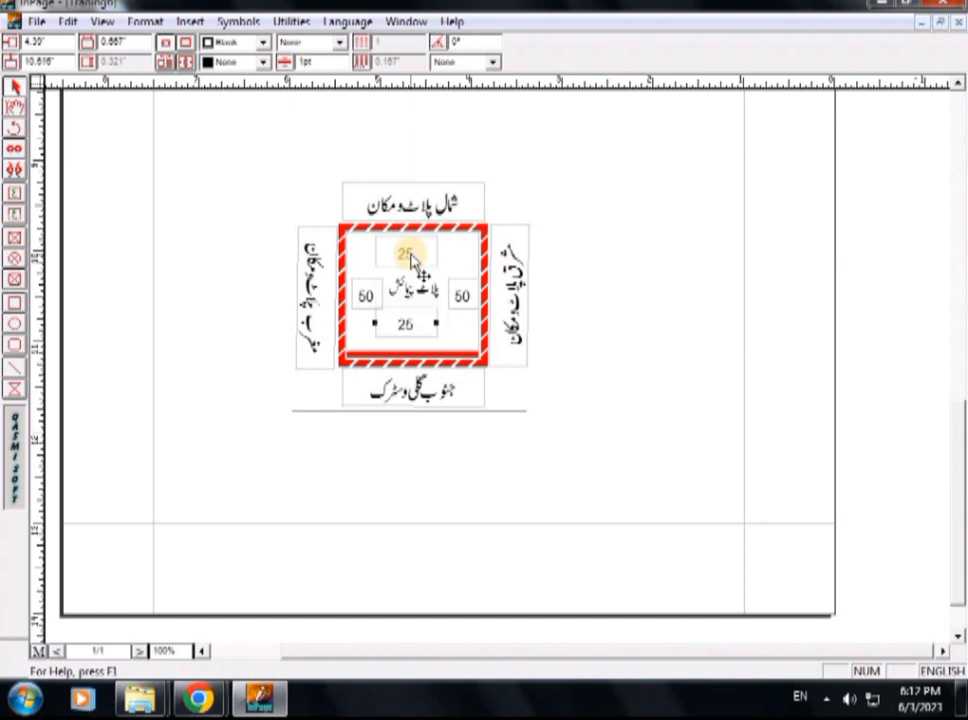
key("Down")
key("Down")
key("Down")
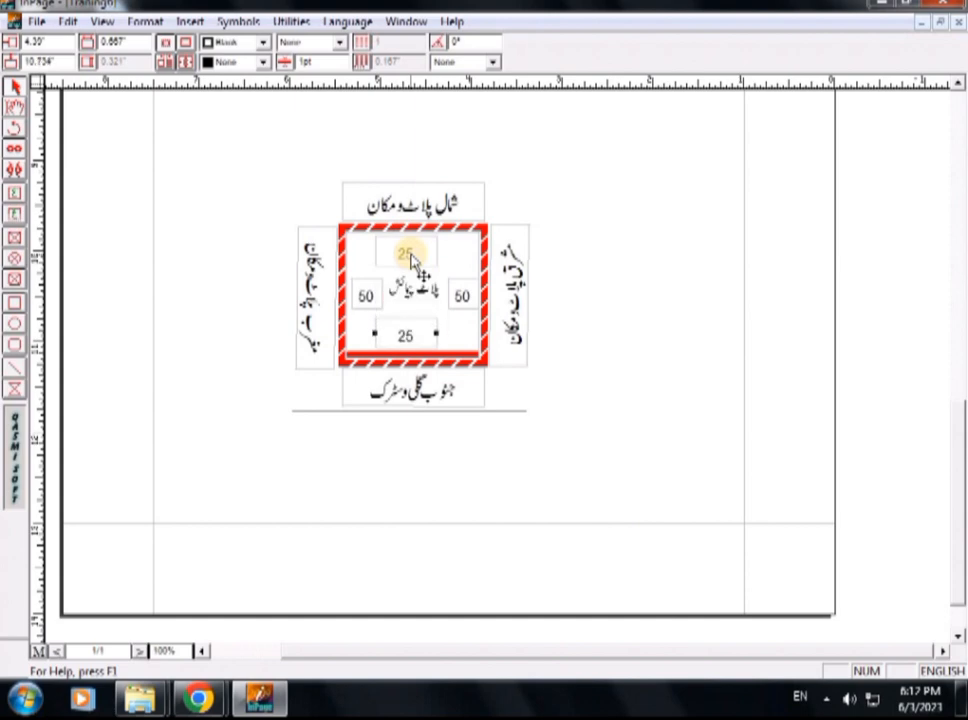
key("Right")
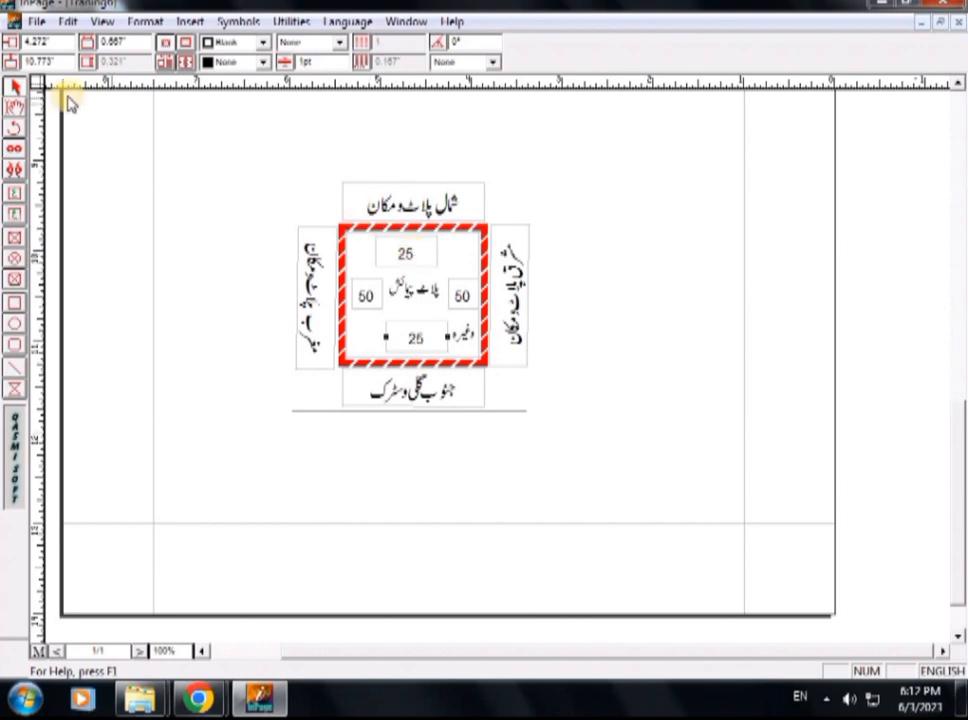
- Delete the plot text "پلاٹ پیمائش وغیرہ" from the red rectangle
left_click(15, 110)
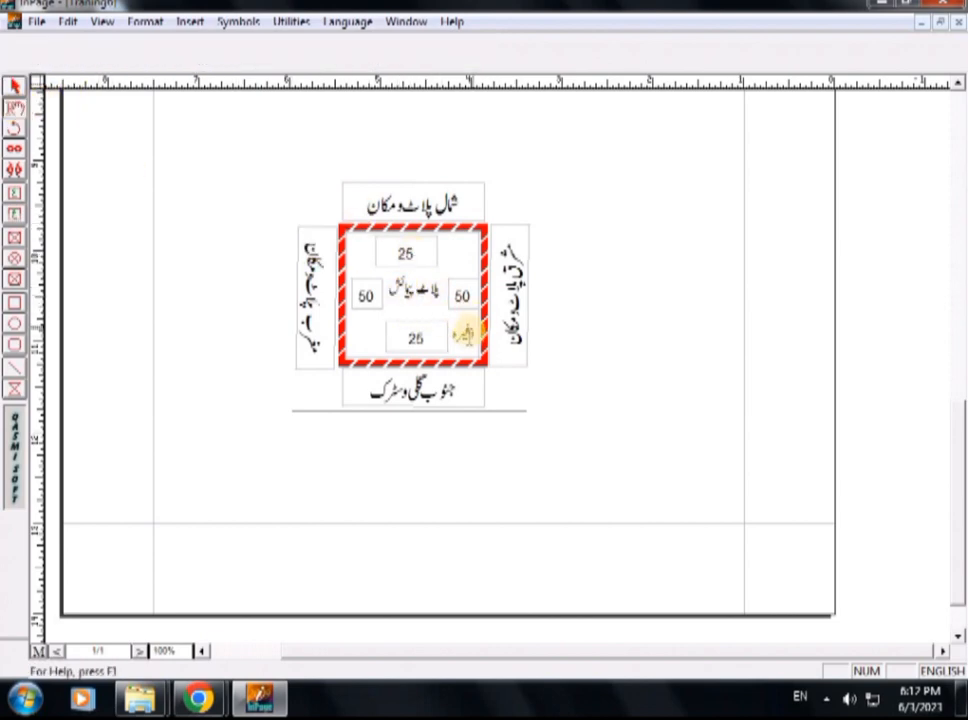
left_click_drag(436, 291, 386, 292)
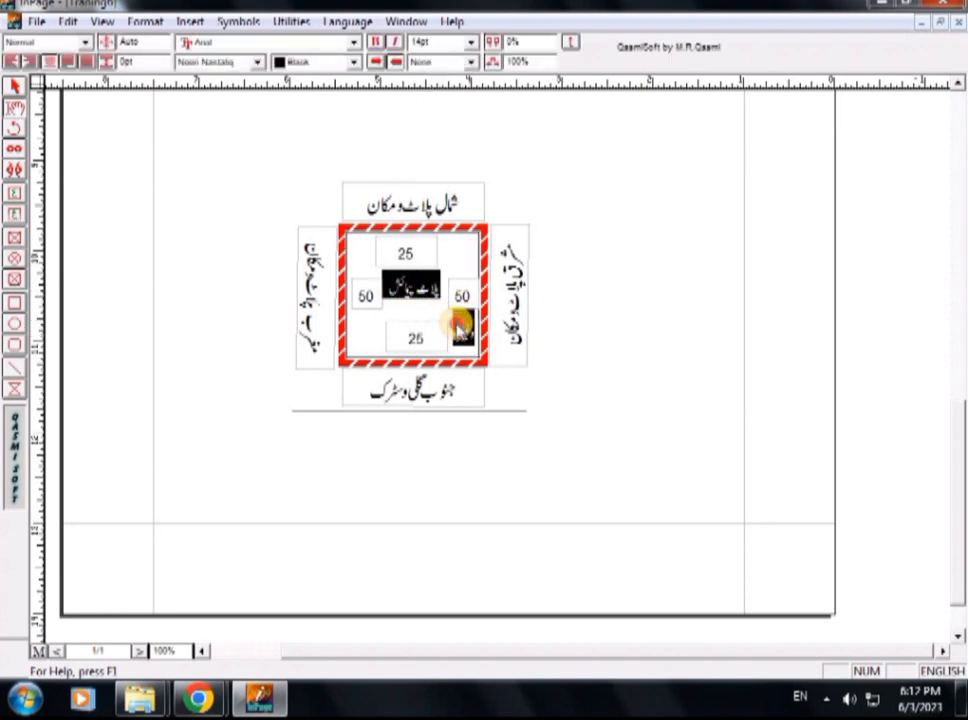
key("Delete")
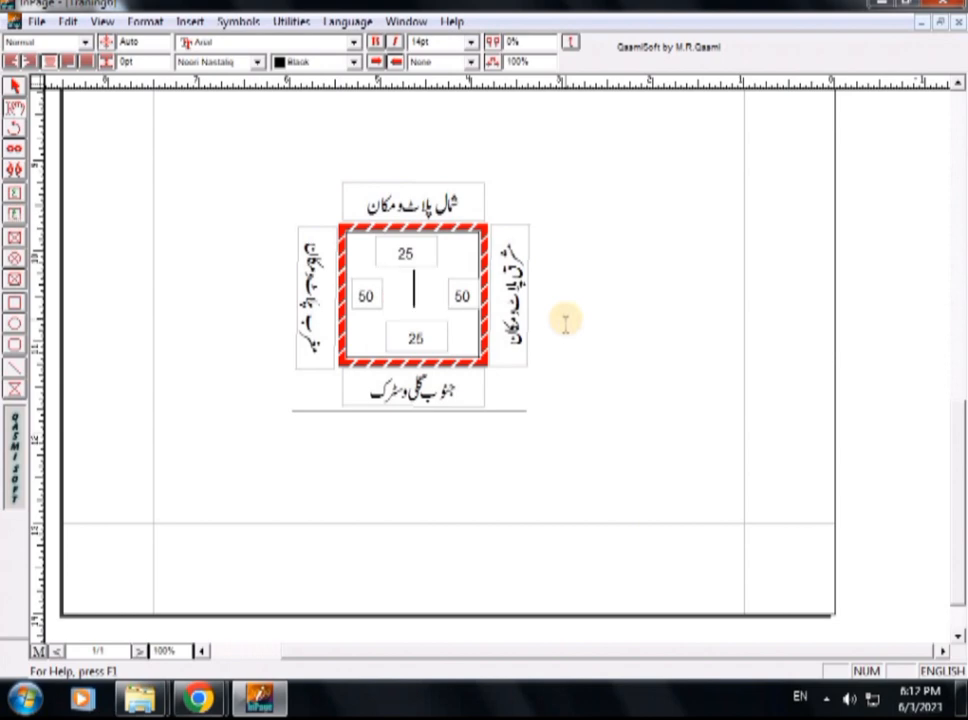
- Add a centred 14 pt text box reading "پلاٹ پیمائش وغیرہ" in the middle of the red rectangle and widen it between the "50" boxes
left_click(16, 214)
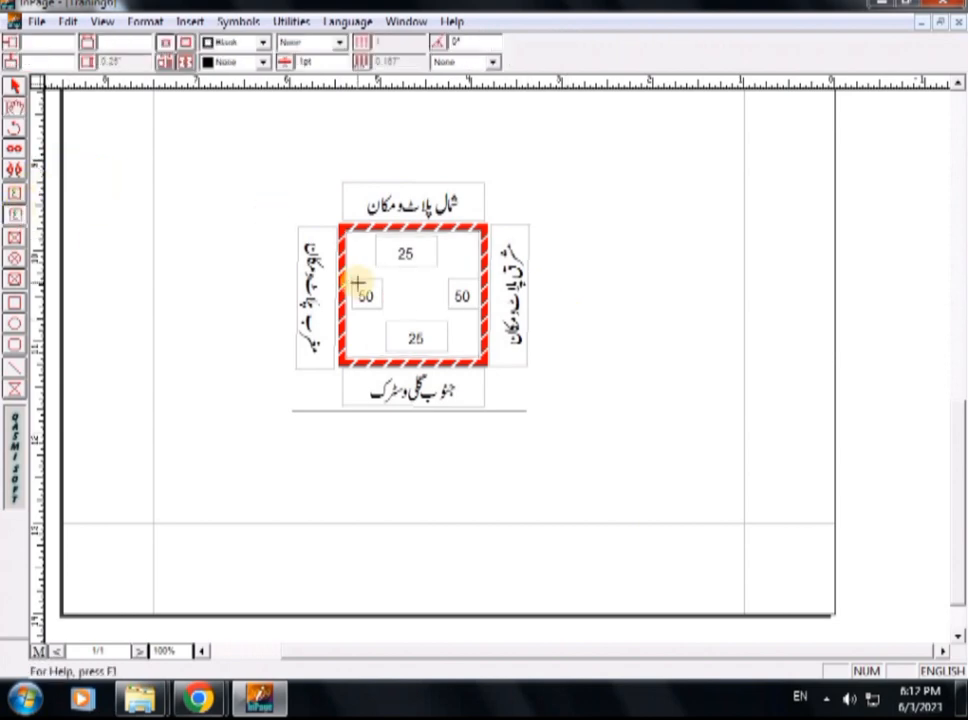
left_click(419, 316)
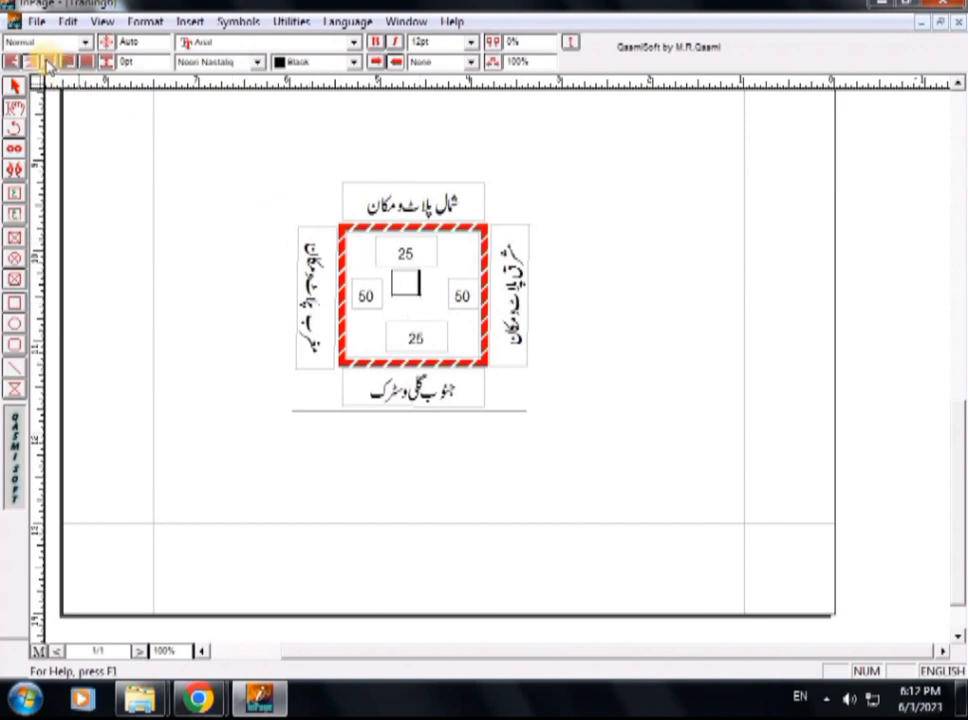
type("پلاٹ پیمائش وغیرہ")
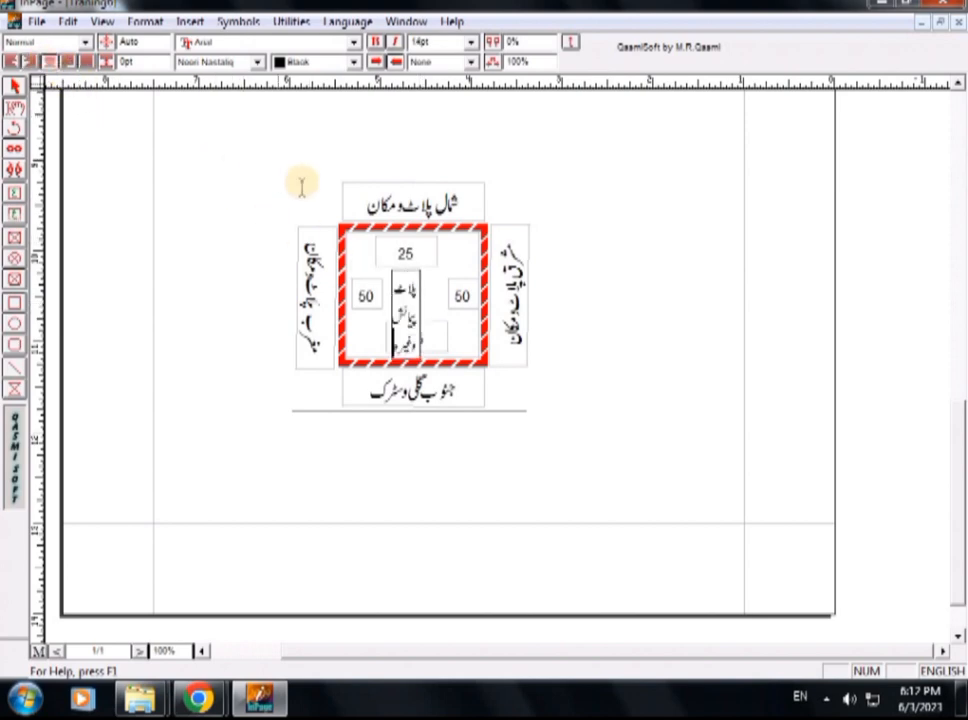
left_click(417, 309)
- Move the lower "25" box to about 4.27 by 10.85 inches and the upper "25" box to about 4.31 by 9.83 inches
left_click_drag(436, 311, 415, 340)
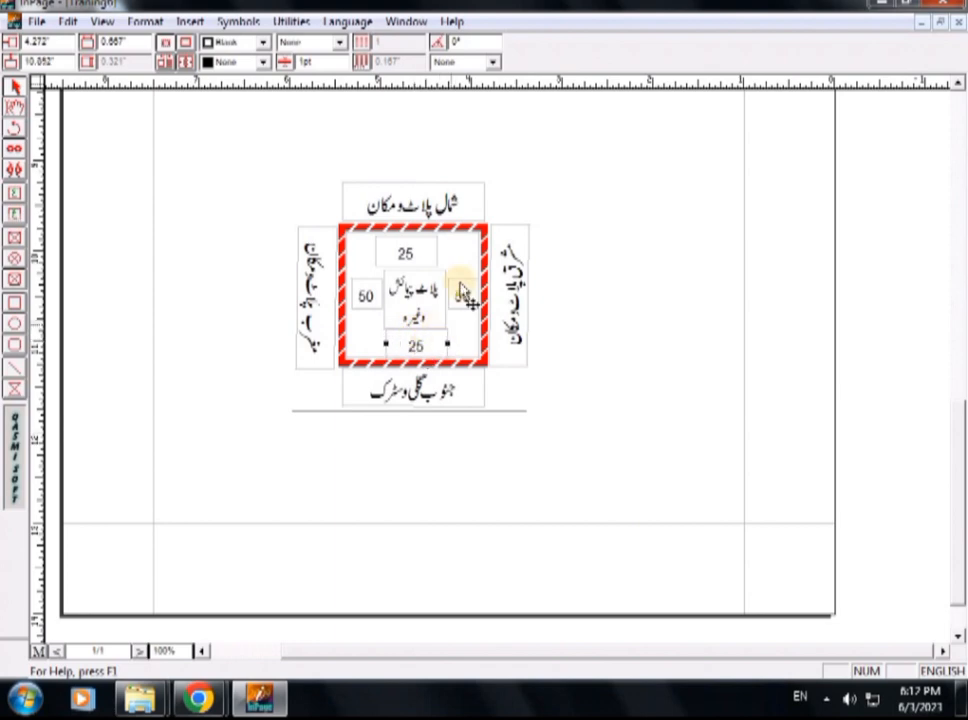
left_click(427, 252)
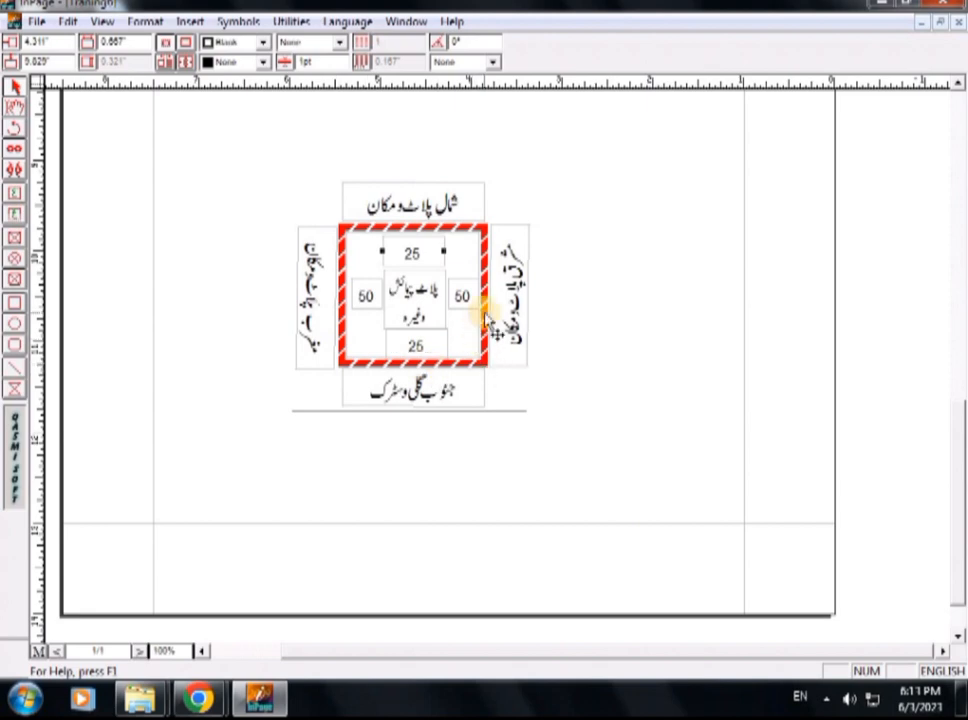
- View the document's print settings and close them without printing
key("ctrl+p")
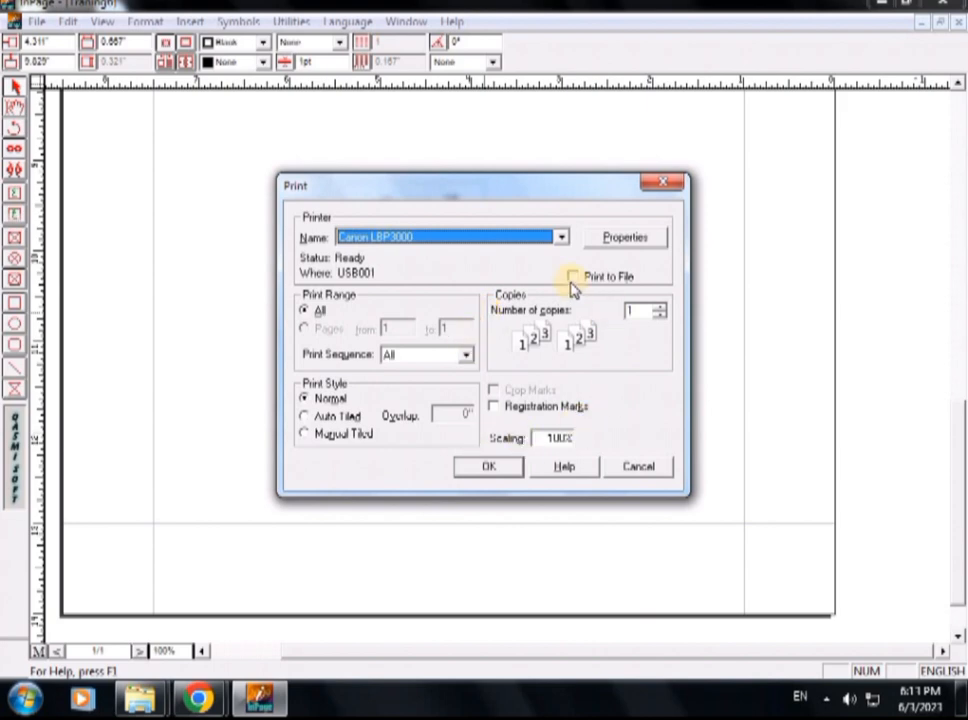
left_click(662, 185)
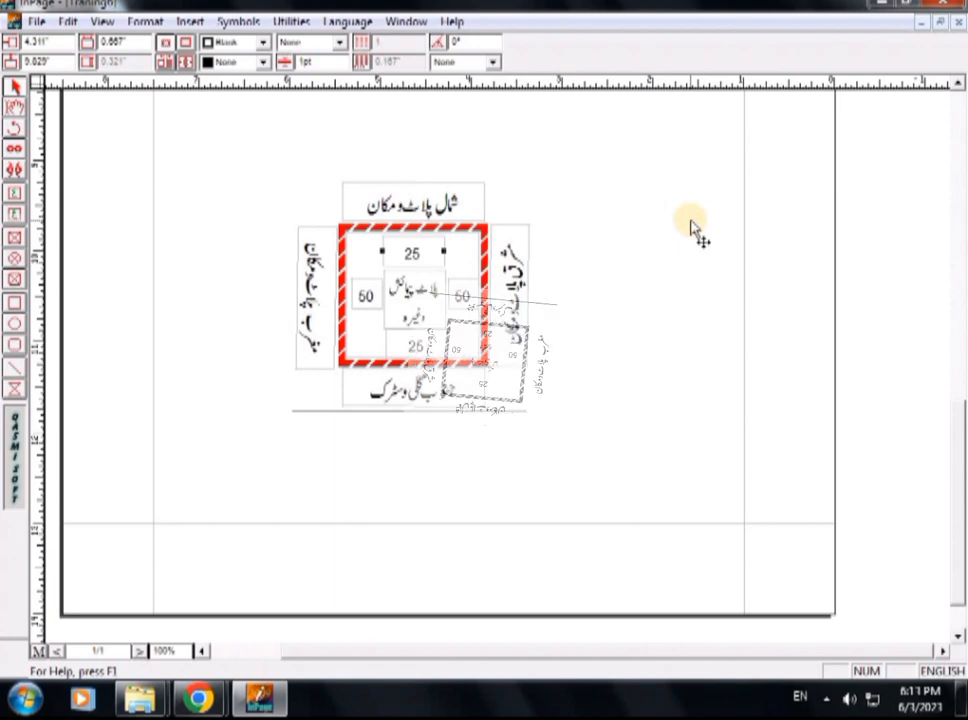